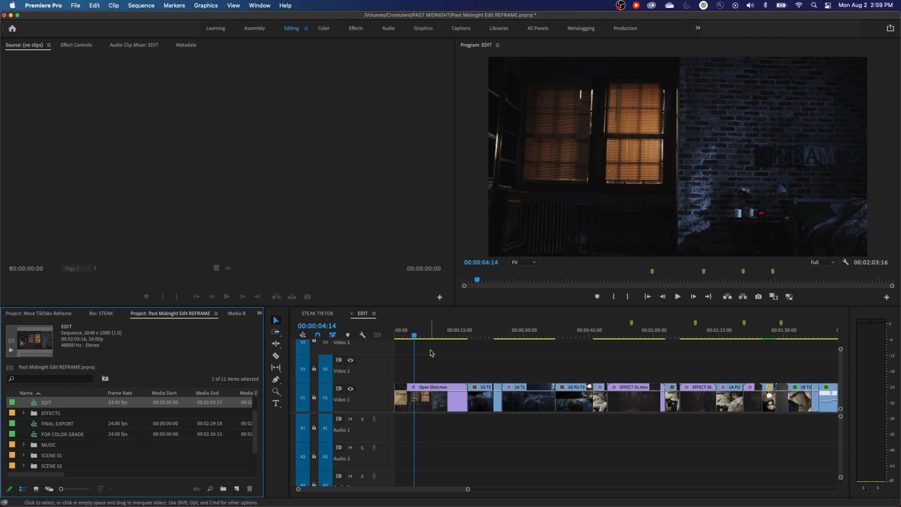
- Preview the widescreen EDIT sequence and compare its framing with the vertical STEAK TIKTOK sequence
left_click(507, 331)
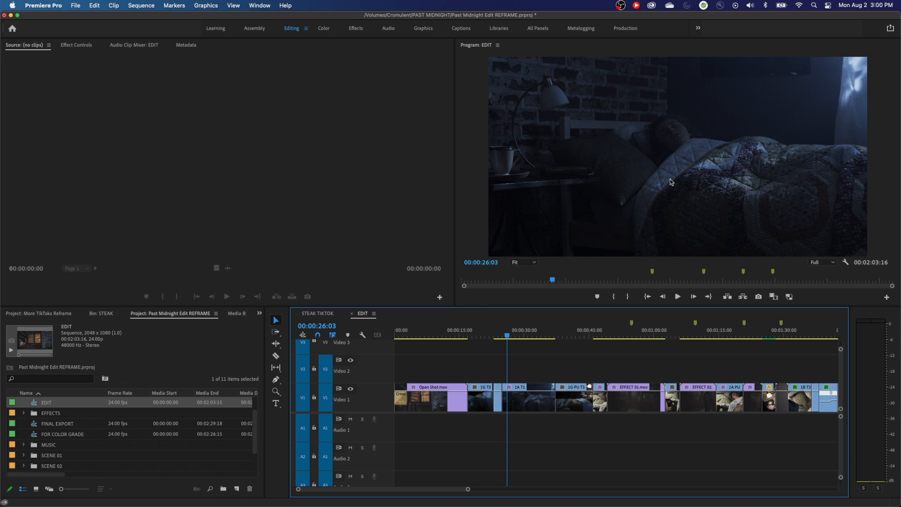
key("space")
key("space")
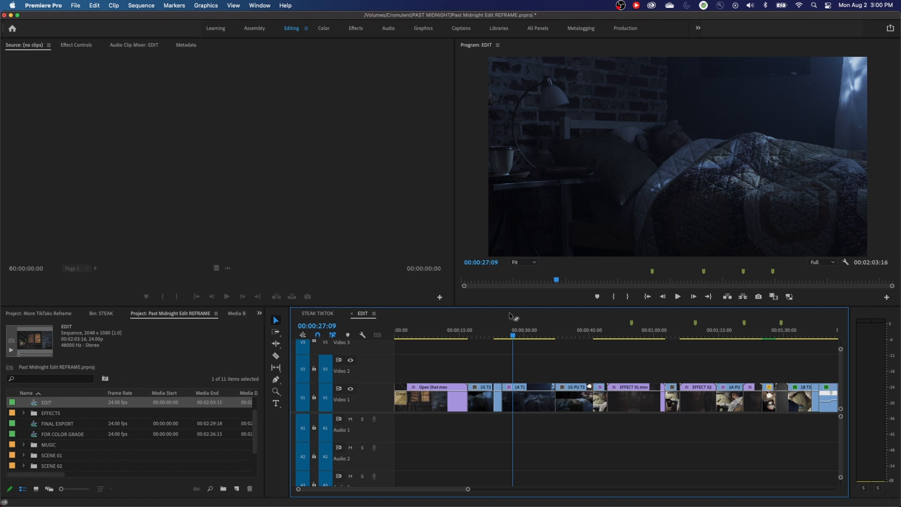
left_click(317, 313)
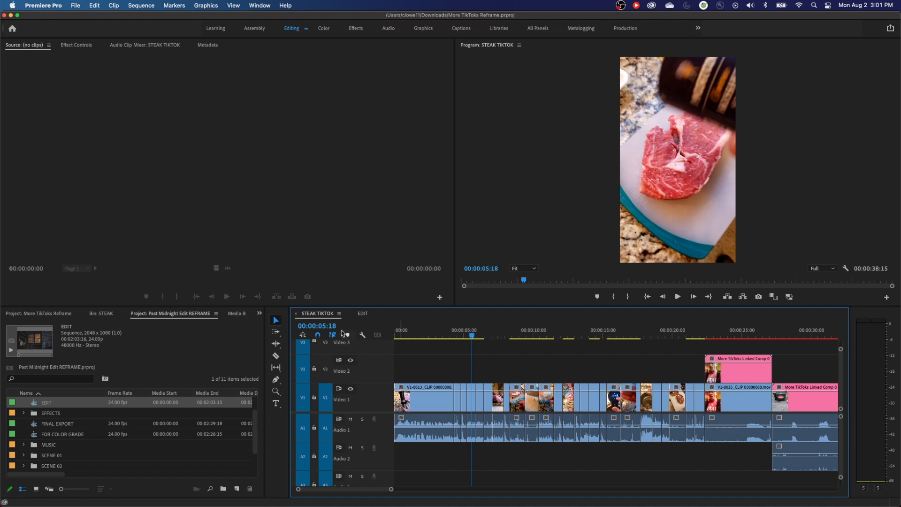
left_click(363, 313)
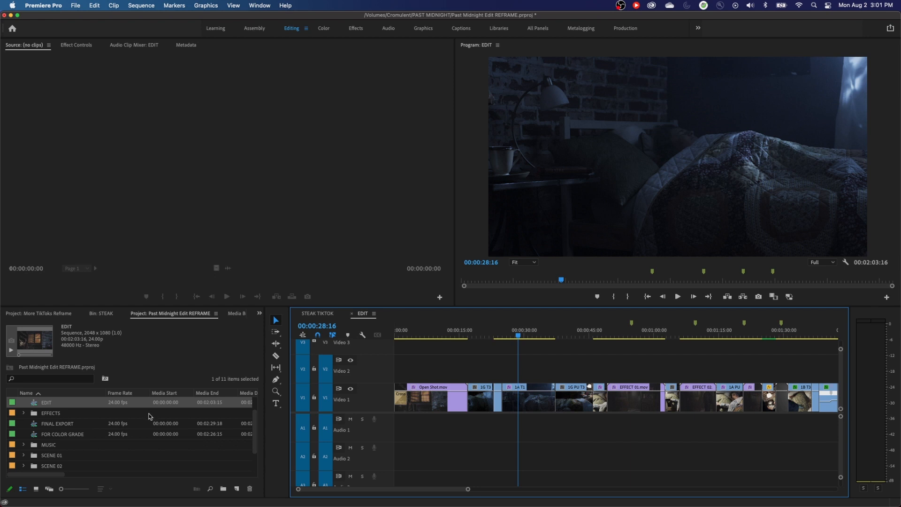
left_click_drag(472, 335, 792, 348)
key("Home")
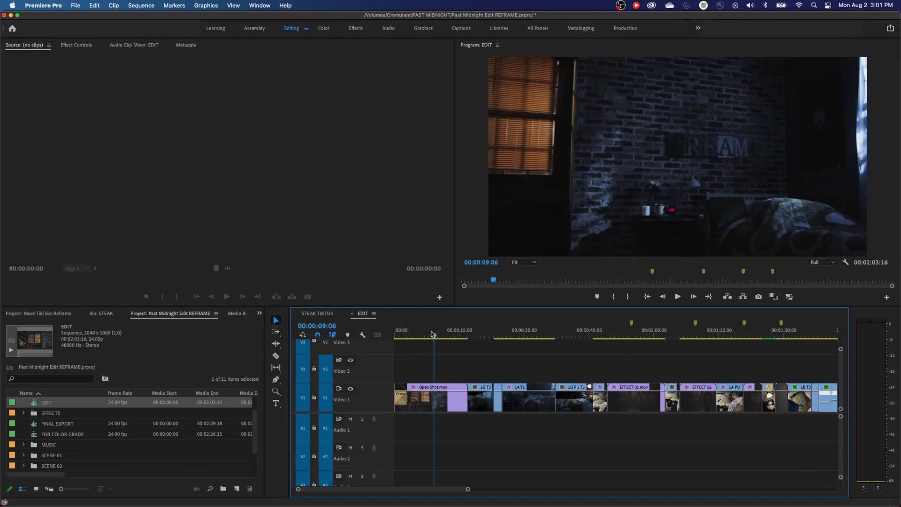
left_click(435, 335)
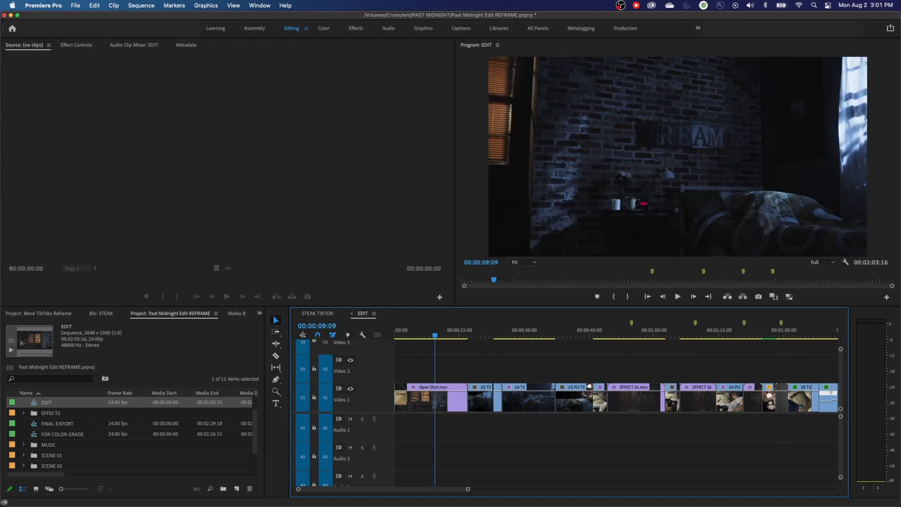
left_click(34, 403)
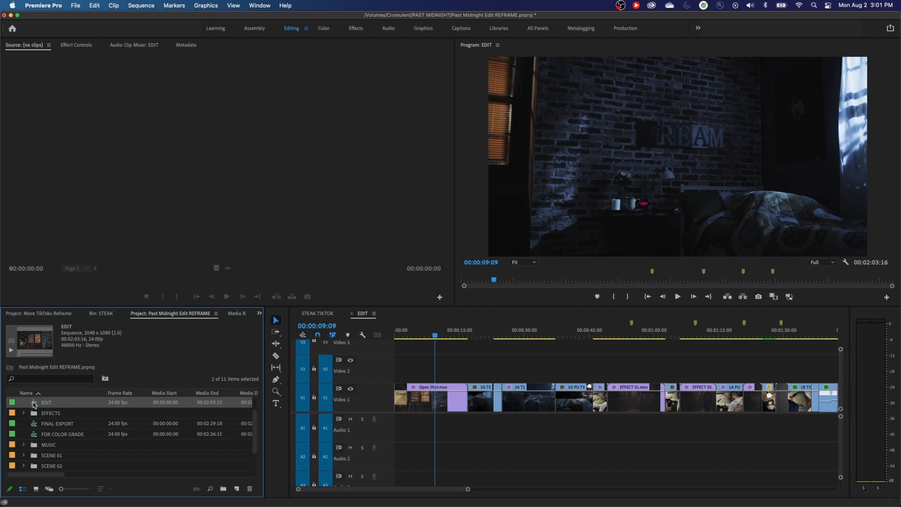
left_click(365, 317)
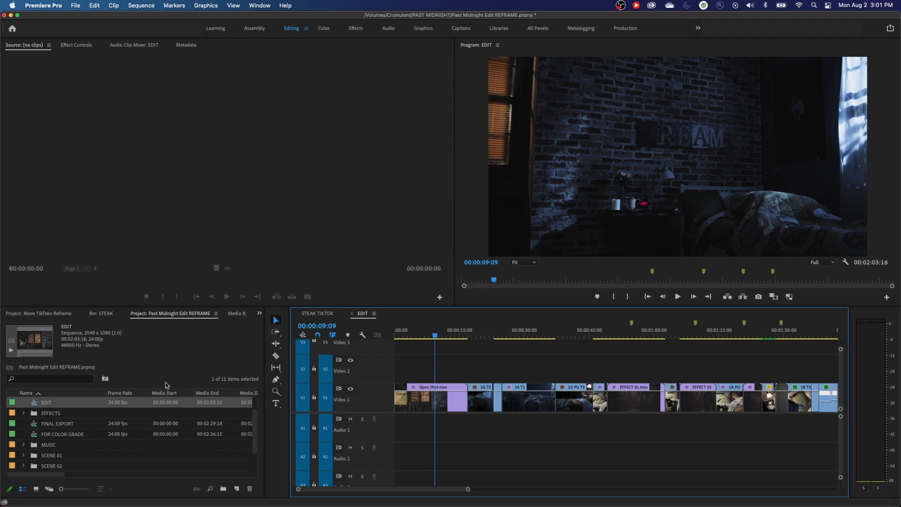
left_click(32, 405)
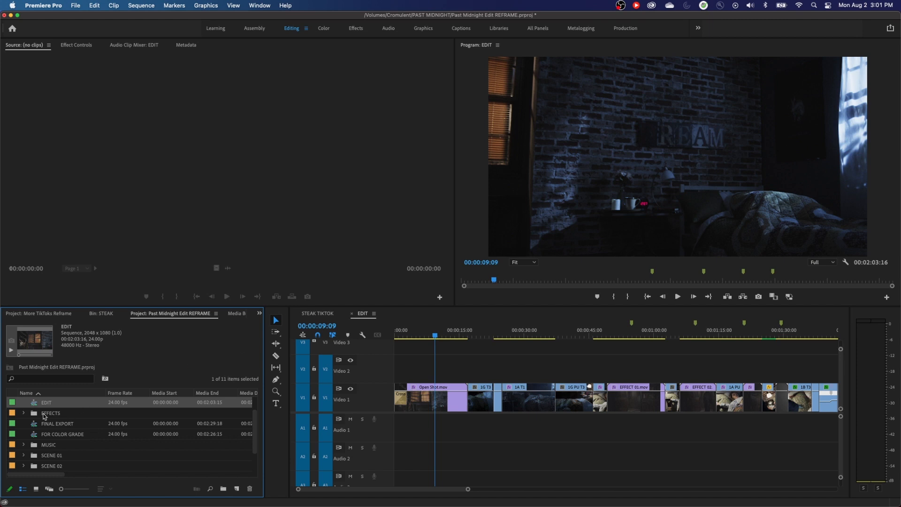
right_click(36, 405)
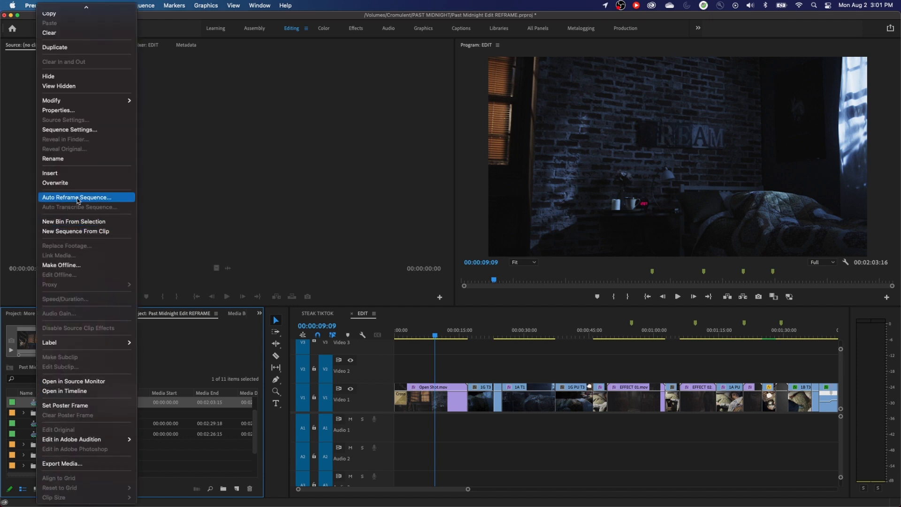
left_click(77, 197)
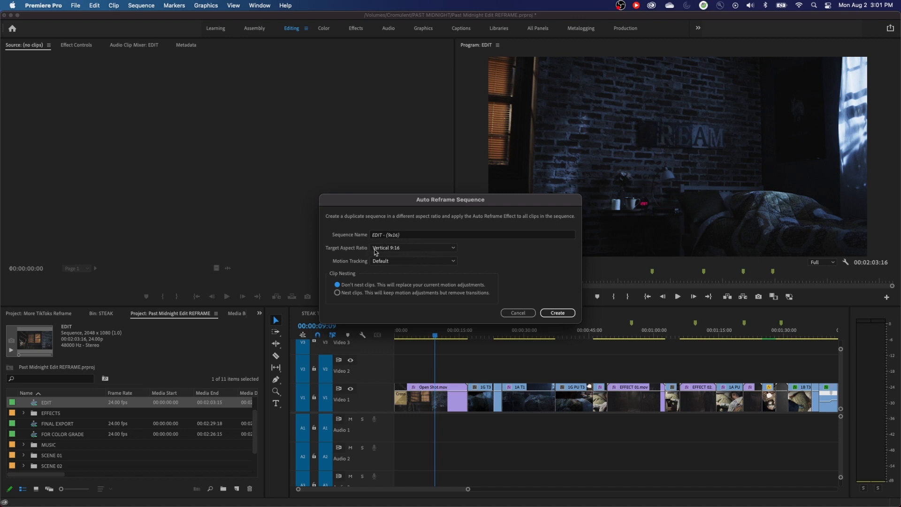
left_click(393, 250)
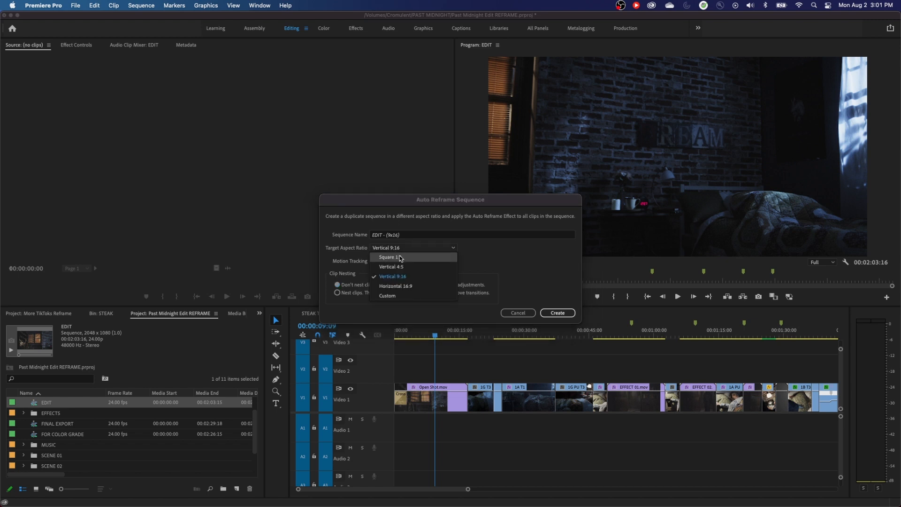
left_click(409, 277)
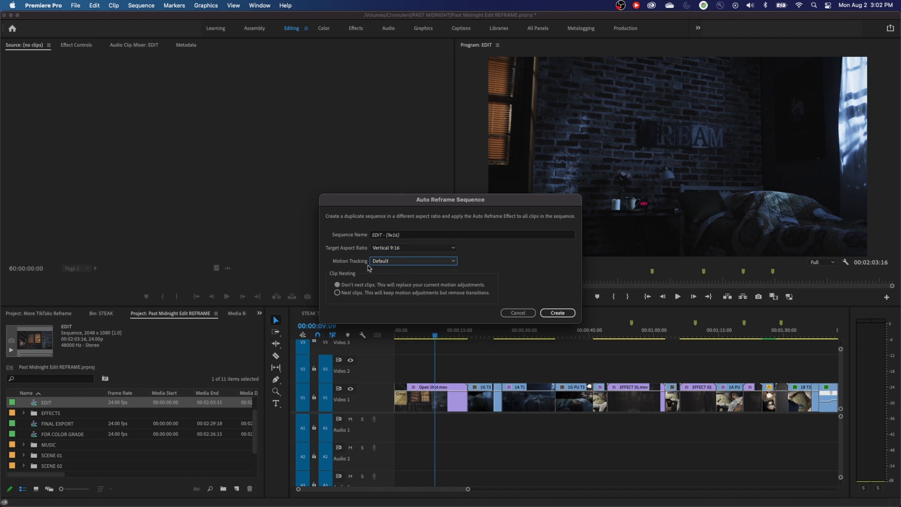
left_click(389, 264)
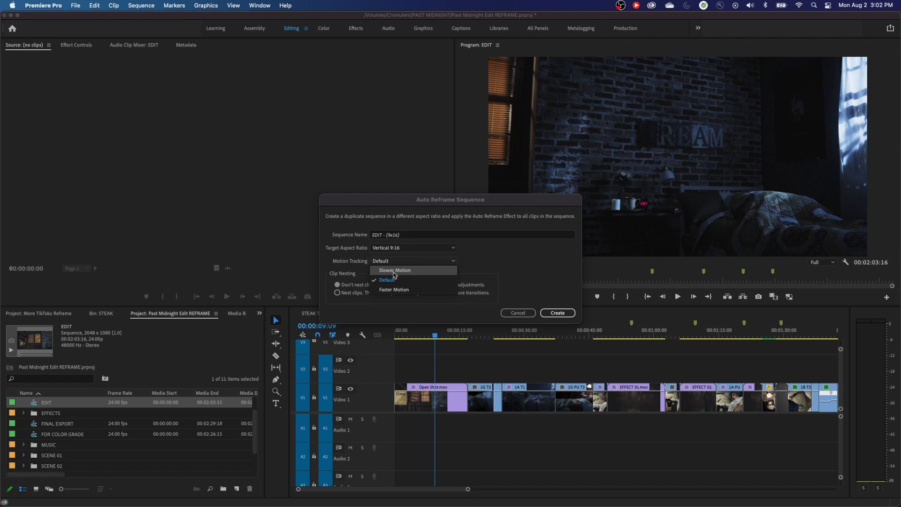
left_click(394, 271)
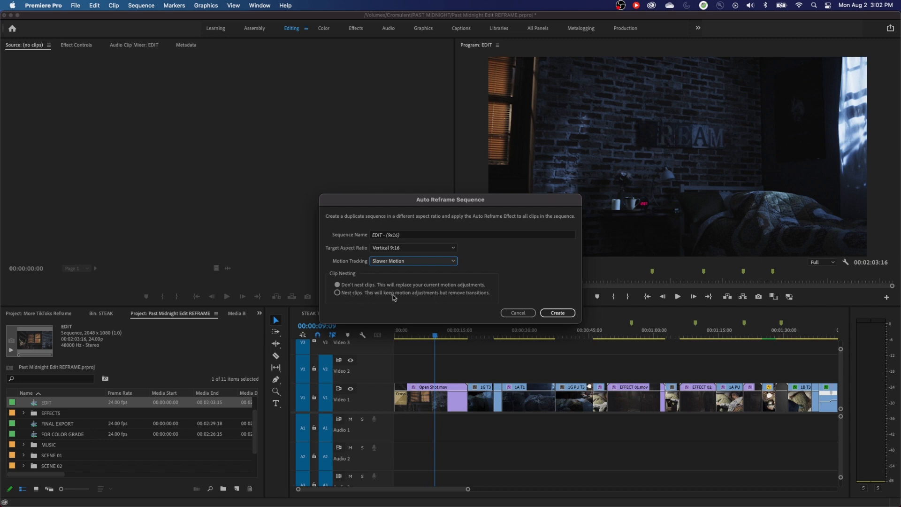
left_click(517, 313)
- Scale the 1A T1 clip to 128 and set its horizontal position to 790
left_click_drag(511, 336, 524, 336)
left_click(528, 399)
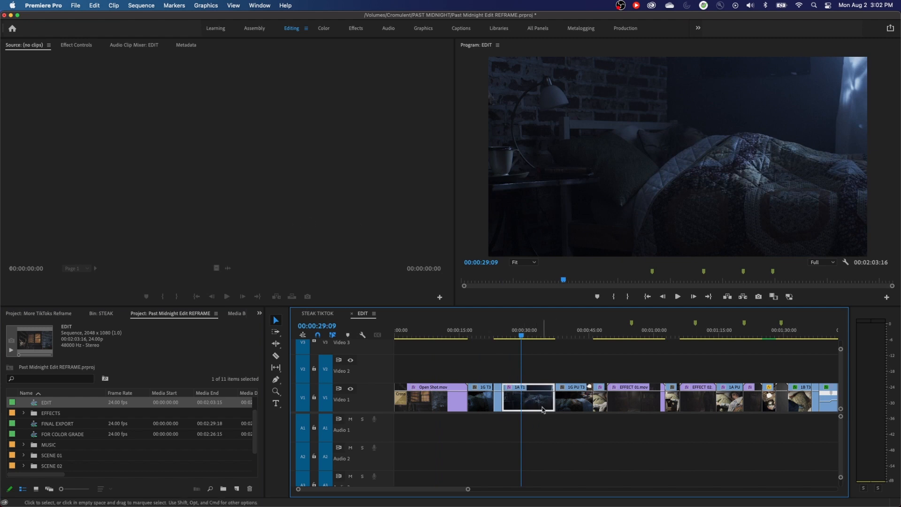
left_click(77, 45)
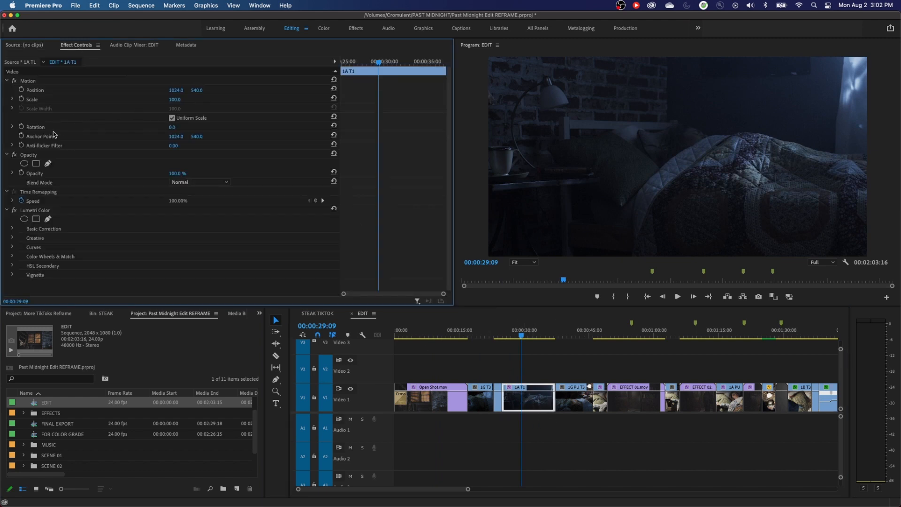
left_click_drag(175, 99, 192, 100)
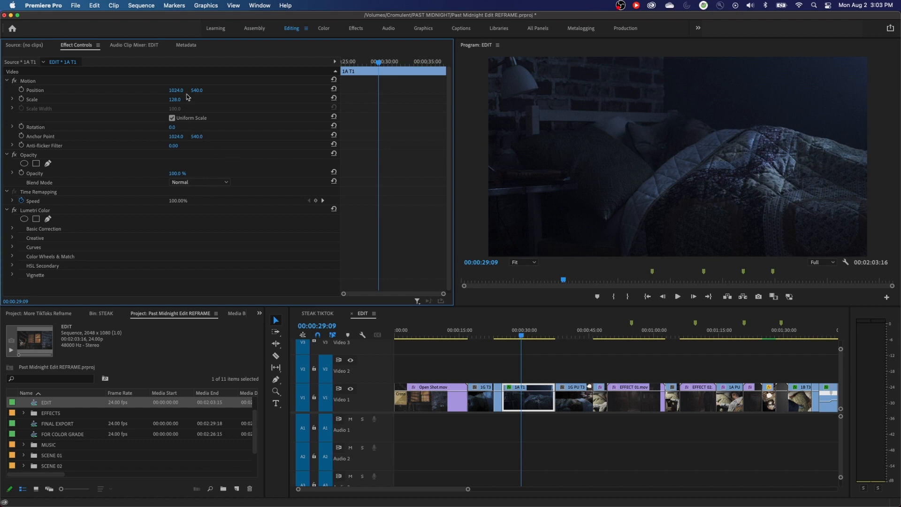
left_click_drag(181, 93, 71, 94)
right_click(37, 402)
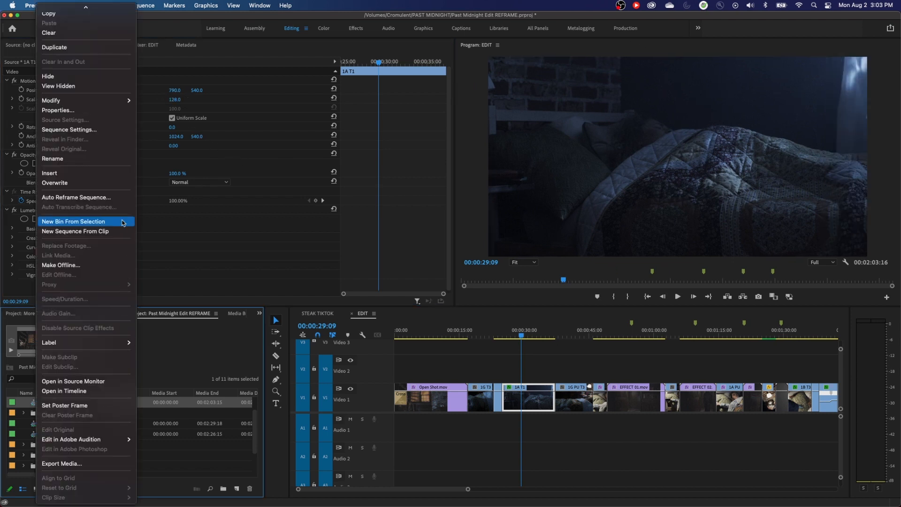
left_click(118, 201)
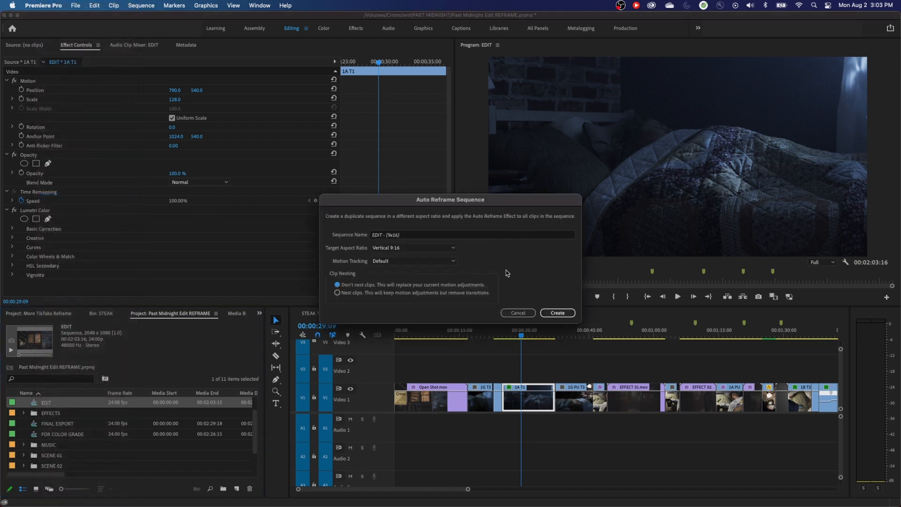
left_click(336, 293)
left_click(518, 313)
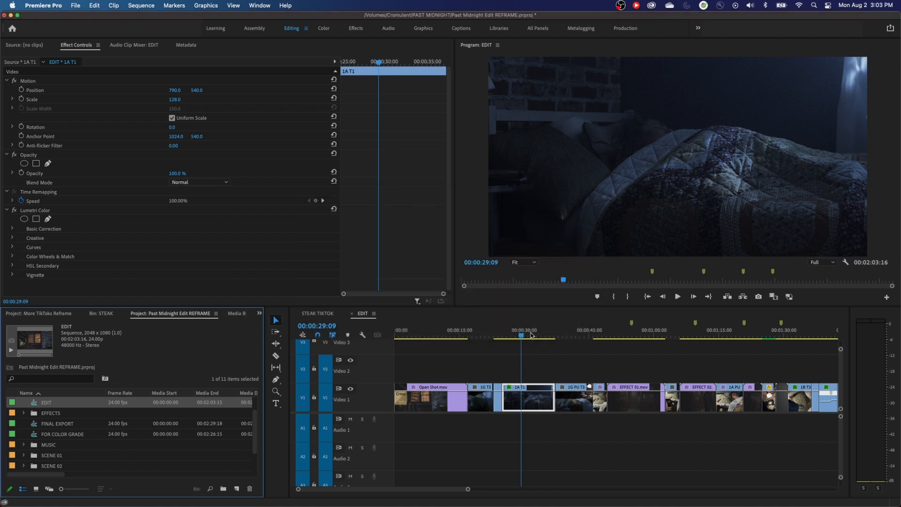
- Remove the Motion attributes from the 1A T1 clip, keeping its opacity and Lumetri Color
right_click(534, 402)
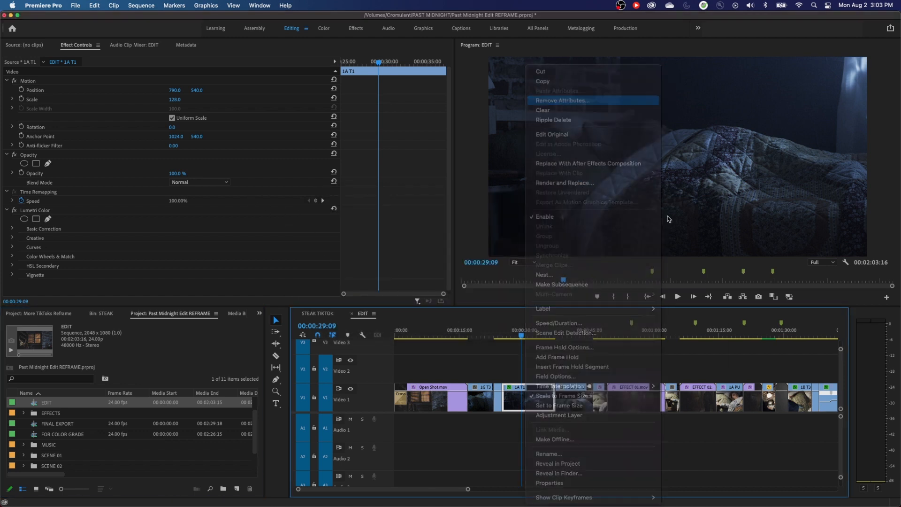
left_click(563, 100)
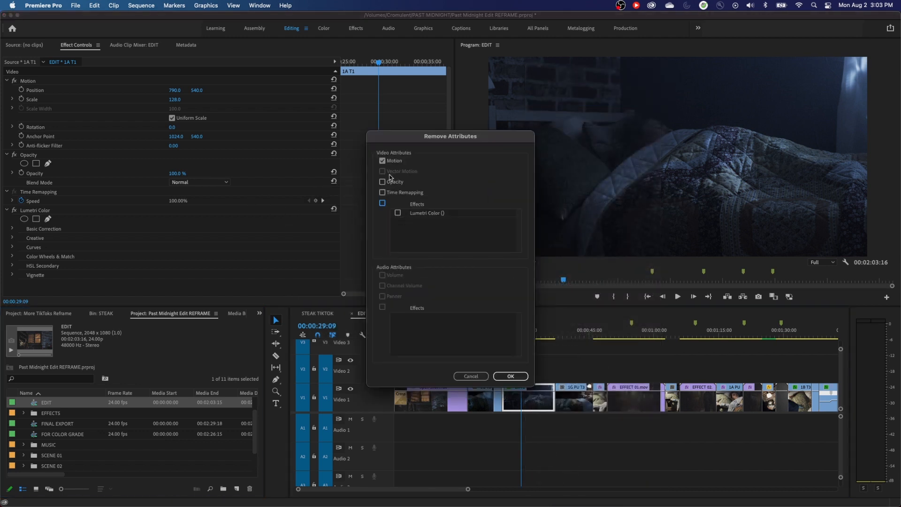
left_click(511, 376)
- Auto reframe the EDIT sequence to Vertical 9:16 with Default motion tracking and without nesting clips
left_click(33, 404)
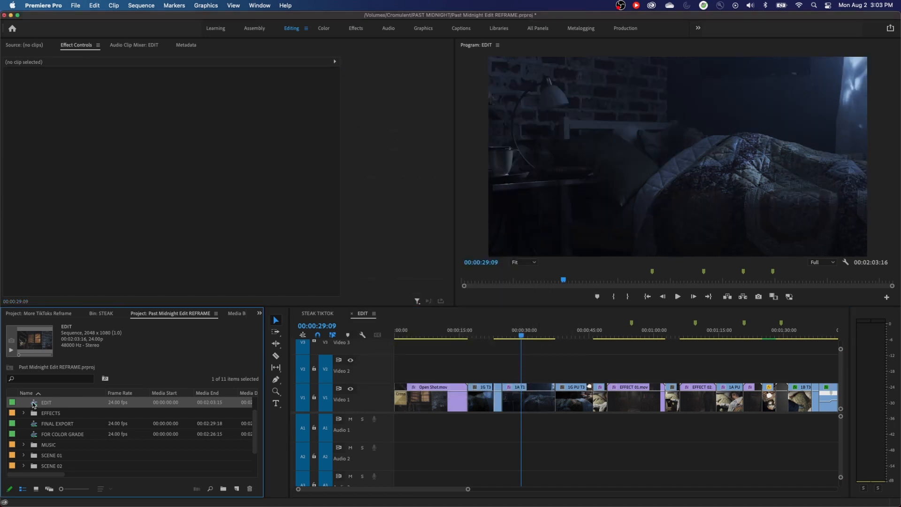
right_click(34, 404)
scroll(84, 427, "down", 5)
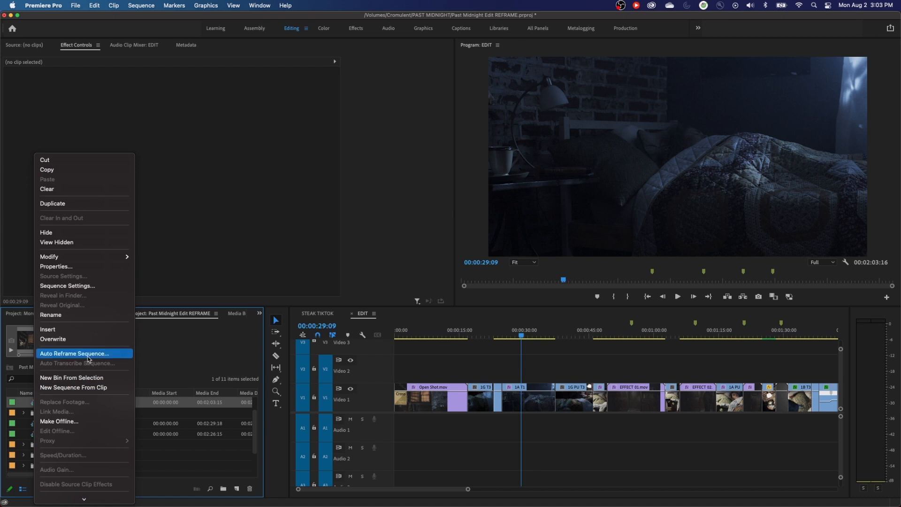
left_click(88, 358)
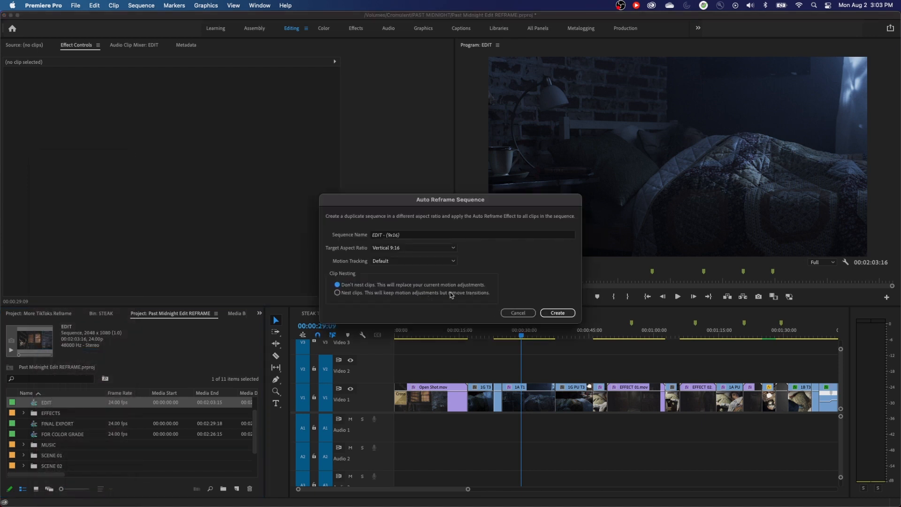
left_click(561, 315)
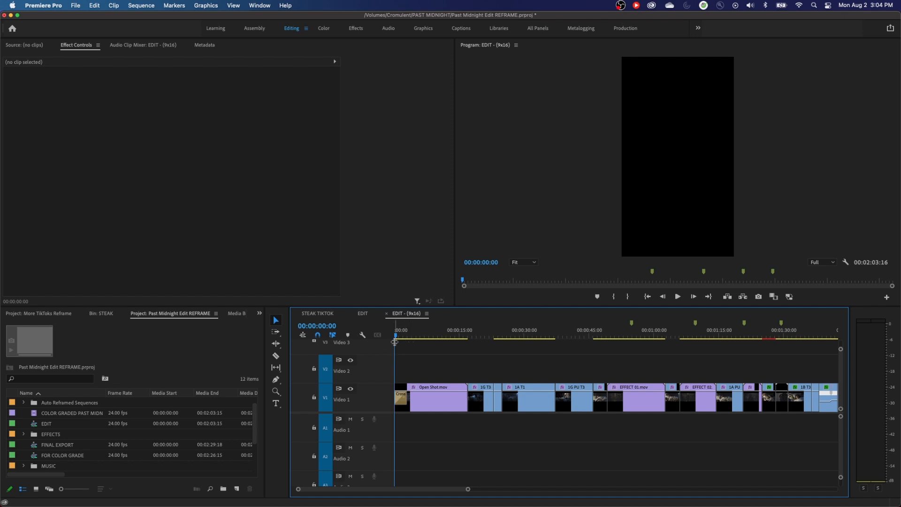
- Scrub through the EDIT - (9x16) sequence to check how its clips are framed
left_click_drag(403, 336, 479, 352)
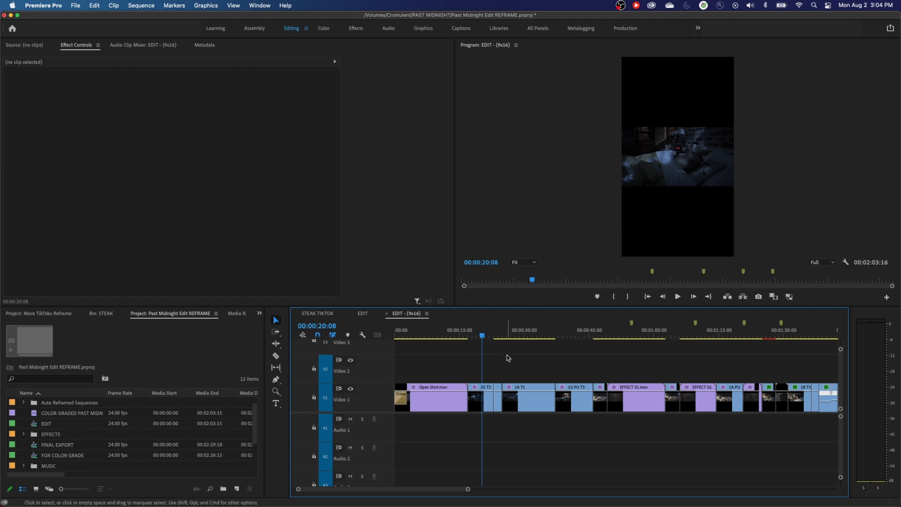
left_click_drag(483, 335, 569, 338)
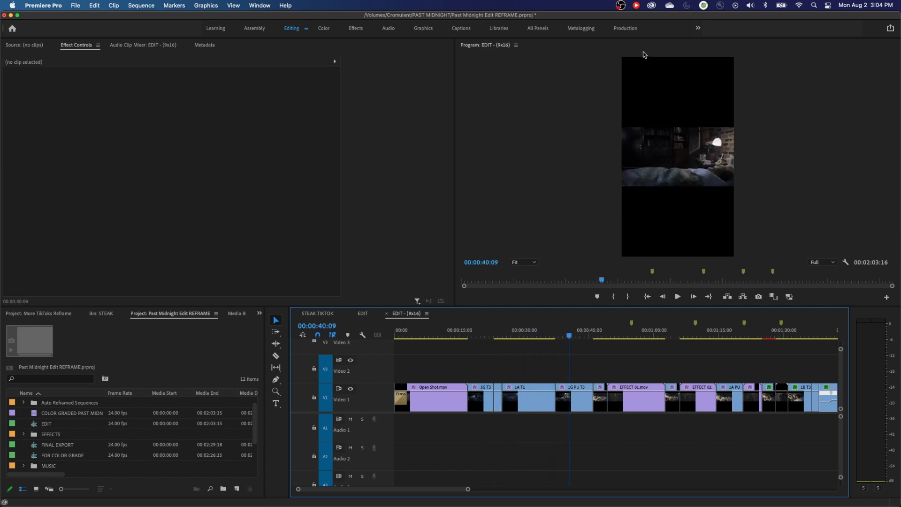
left_click_drag(581, 336, 603, 337)
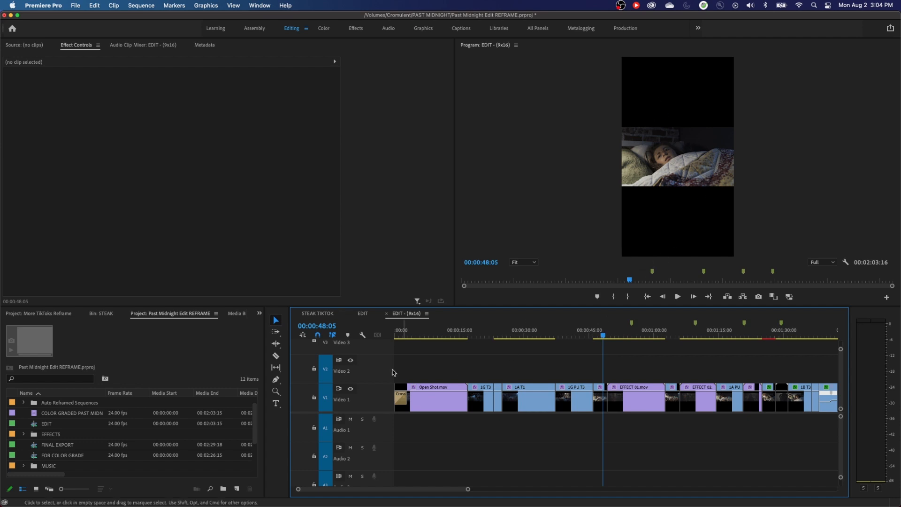
- Delete the Auto Reframed Sequences bin together with the EDIT - (9x16) sequence inside it
scroll(95, 431, "up", 1)
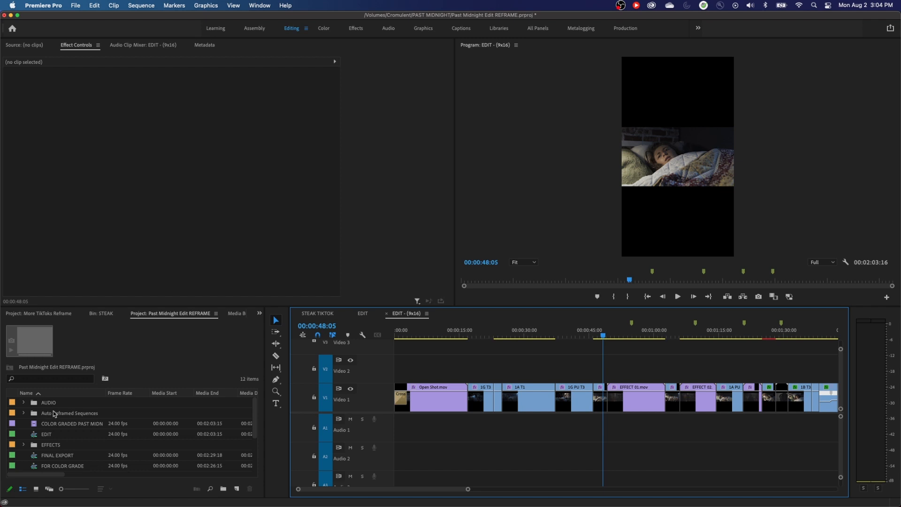
left_click(35, 415)
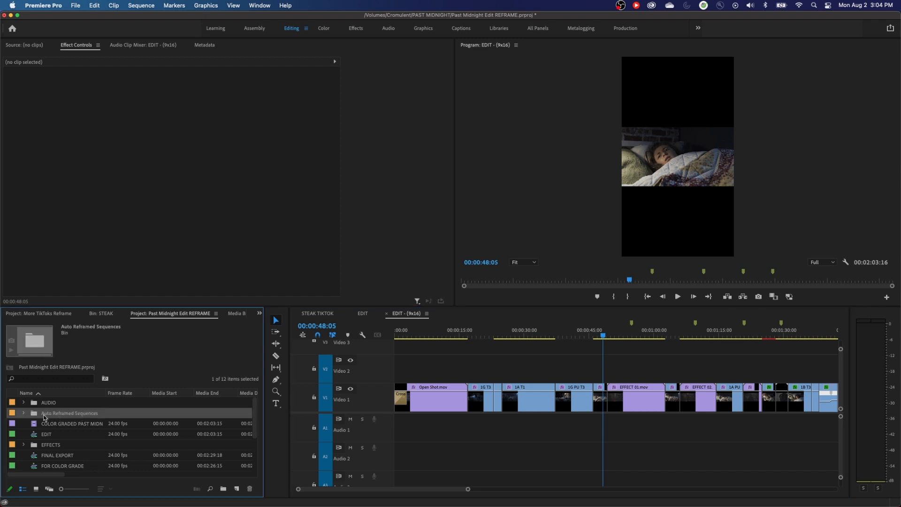
left_click(24, 414)
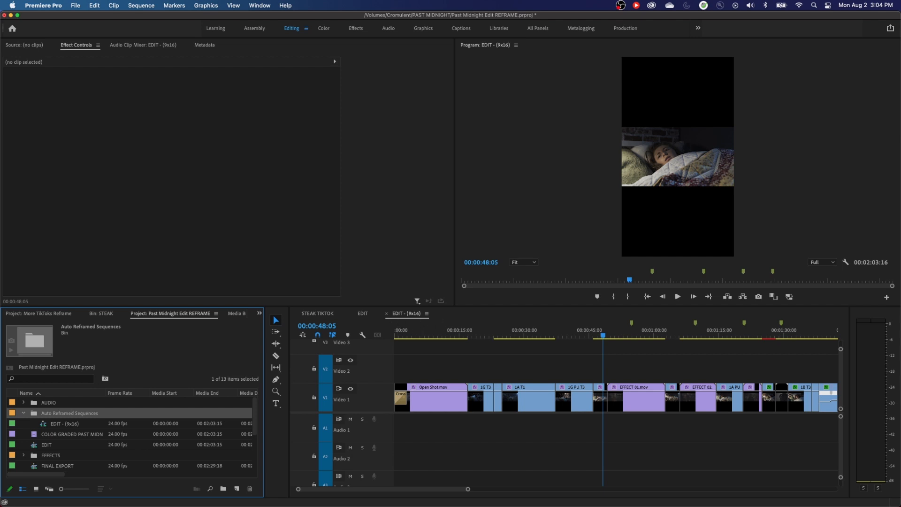
key("Delete")
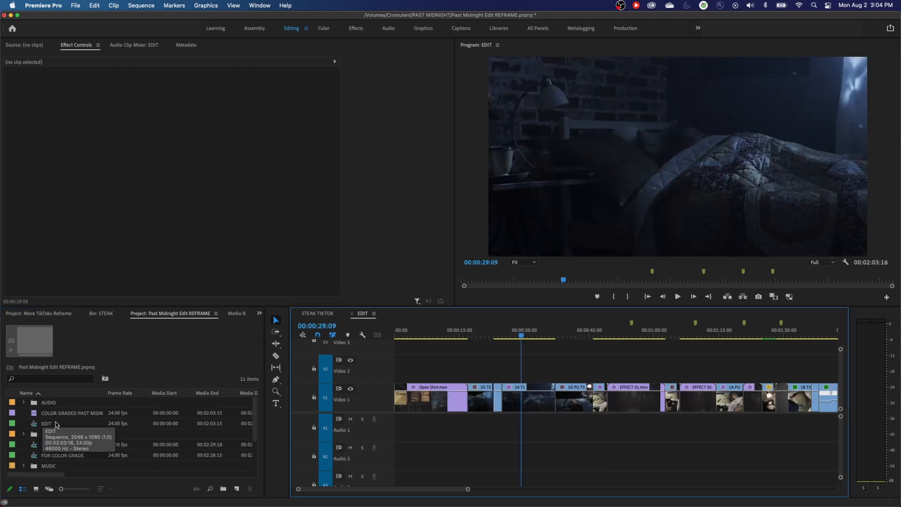
scroll(225, 428, "down", 1)
scroll(361, 393, "up", 1)
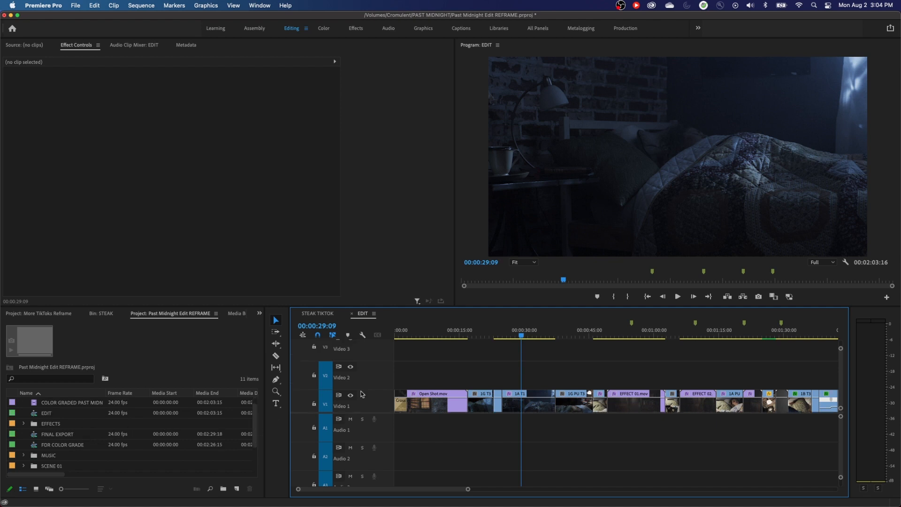
- Check the Default Media Scaling options in the Media preferences and keep Scale to frame size selected
left_click(490, 335)
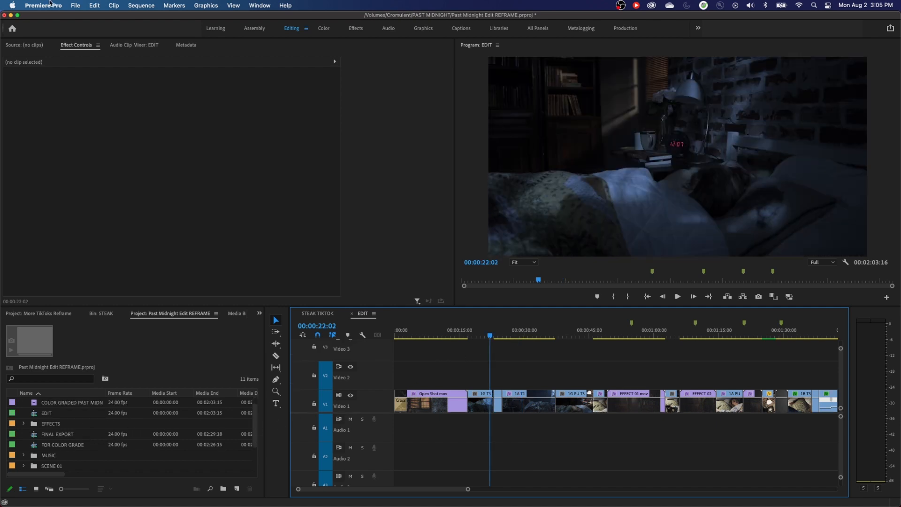
left_click(44, 5)
mouse_move(82, 33)
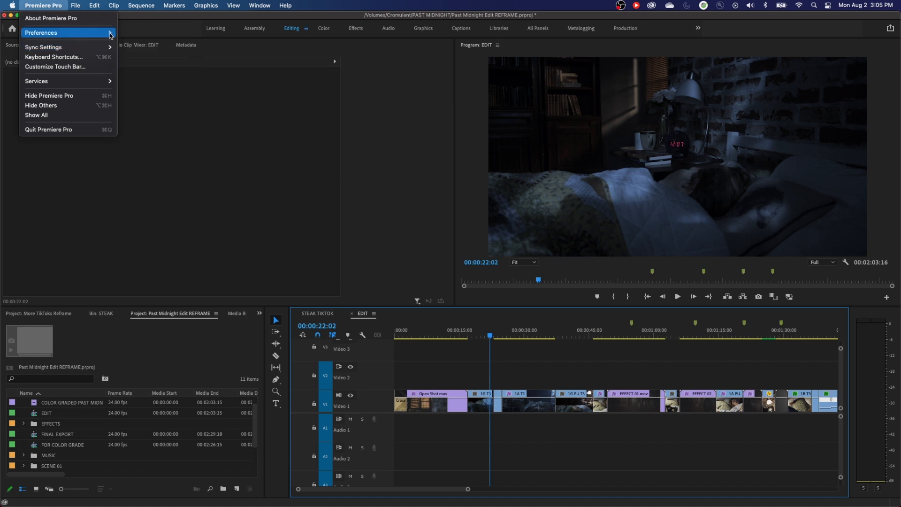
left_click(155, 139)
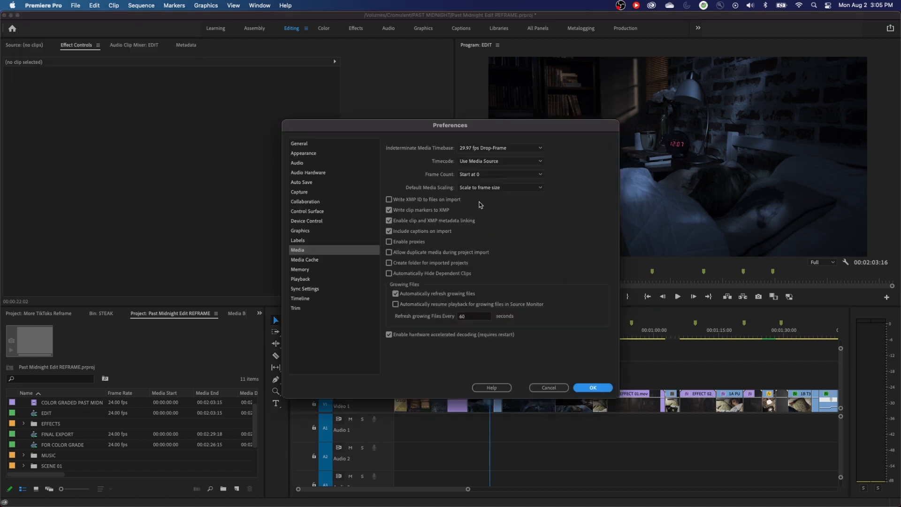
left_click(497, 189)
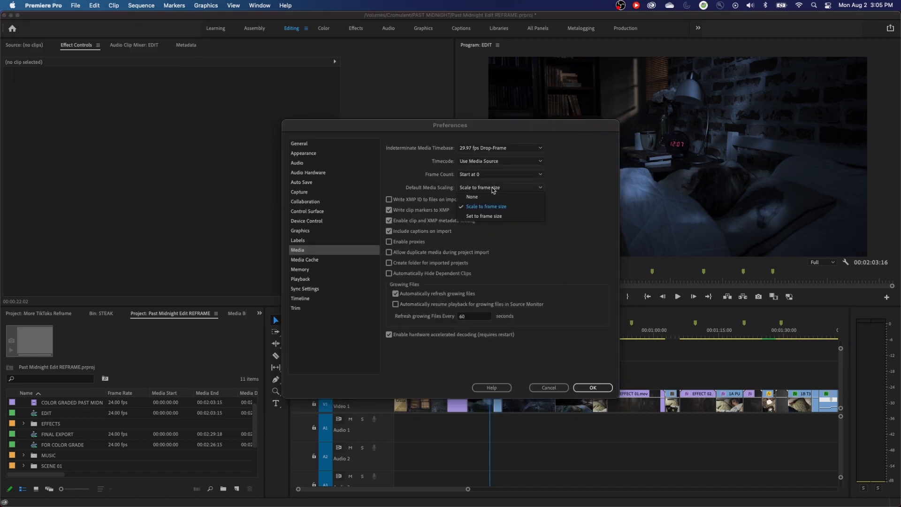
left_click(493, 190)
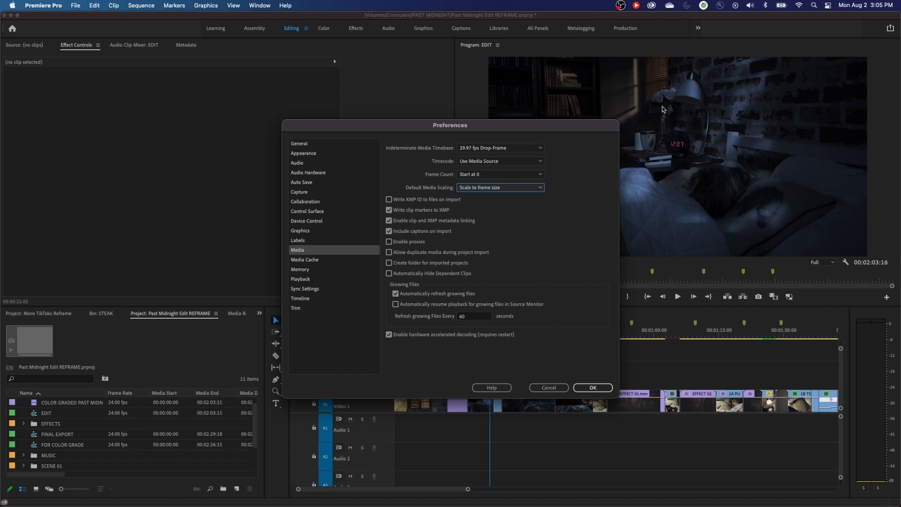
left_click(594, 388)
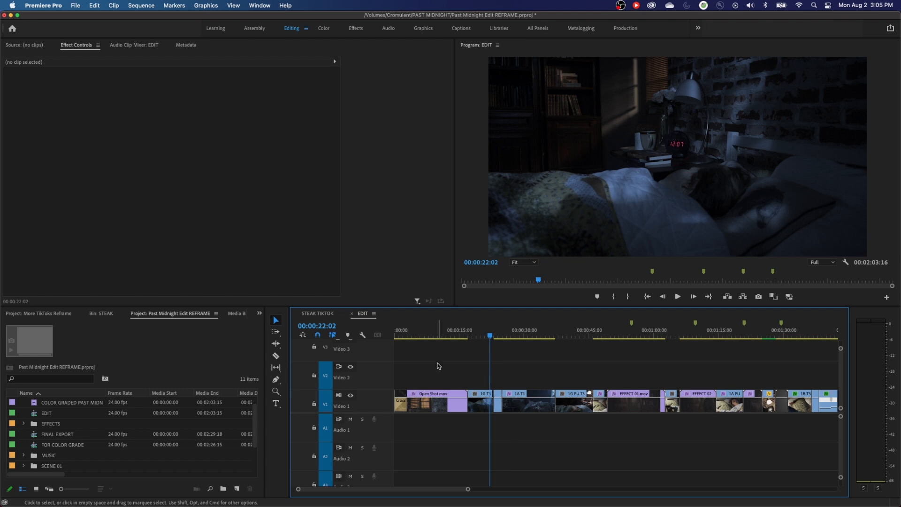
- Choose Scale to Frame Size for all clips in the EDIT sequence and check the resulting picture
key("super+a")
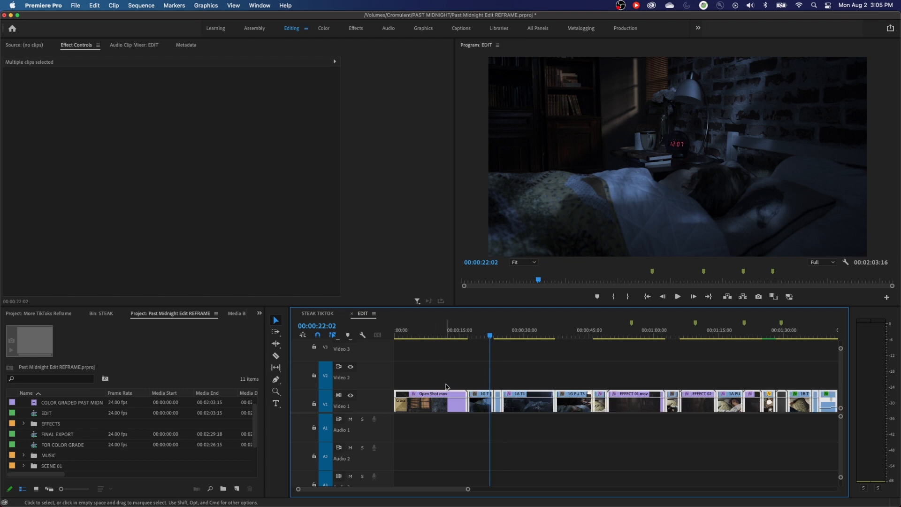
right_click(453, 408)
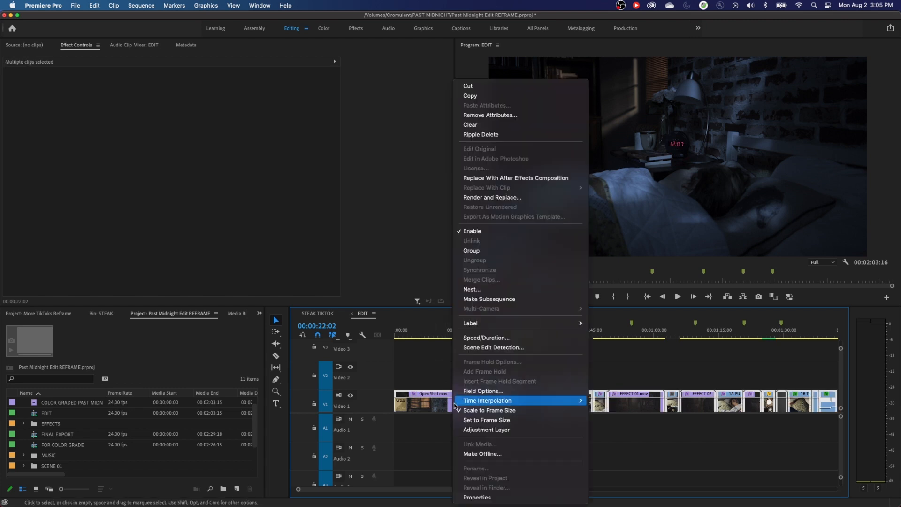
left_click(481, 411)
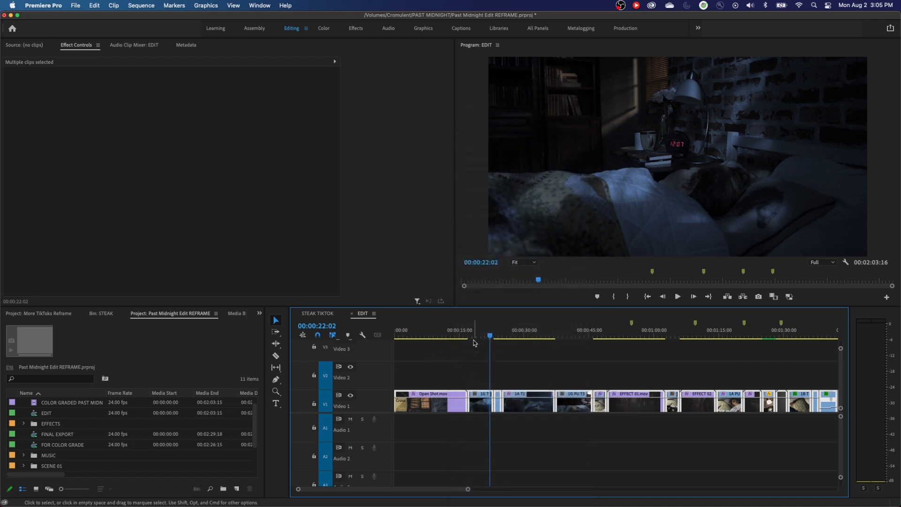
left_click_drag(518, 334, 463, 337)
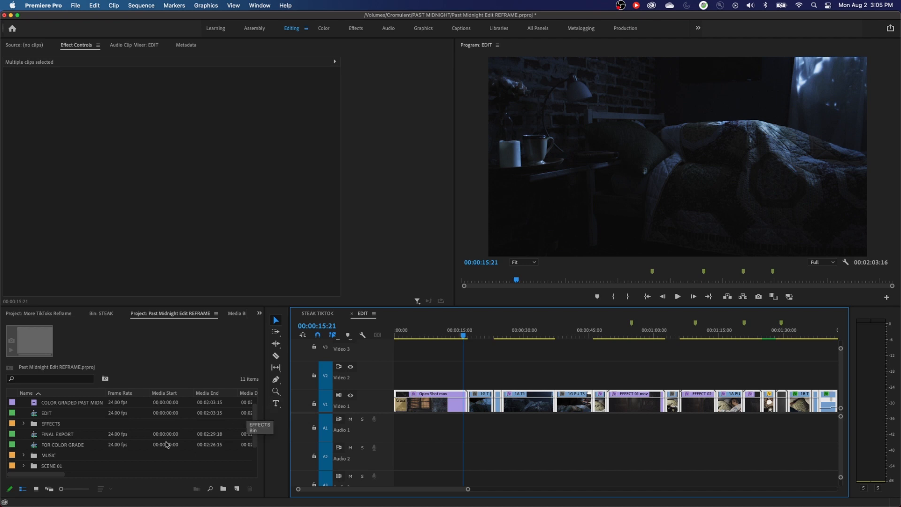
- Auto reframe the EDIT sequence to Vertical 9:16 with Slower Motion tracking and without nesting clips
left_click(50, 415)
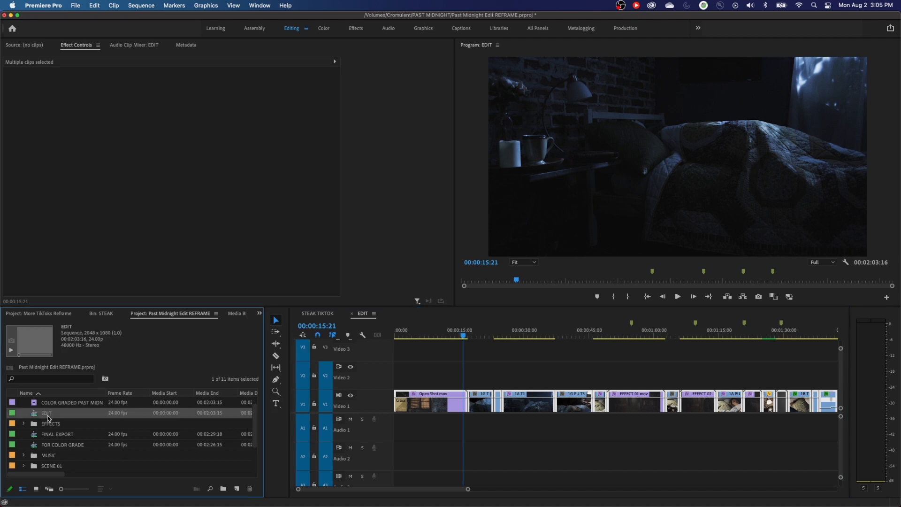
right_click(51, 415)
left_click(87, 424)
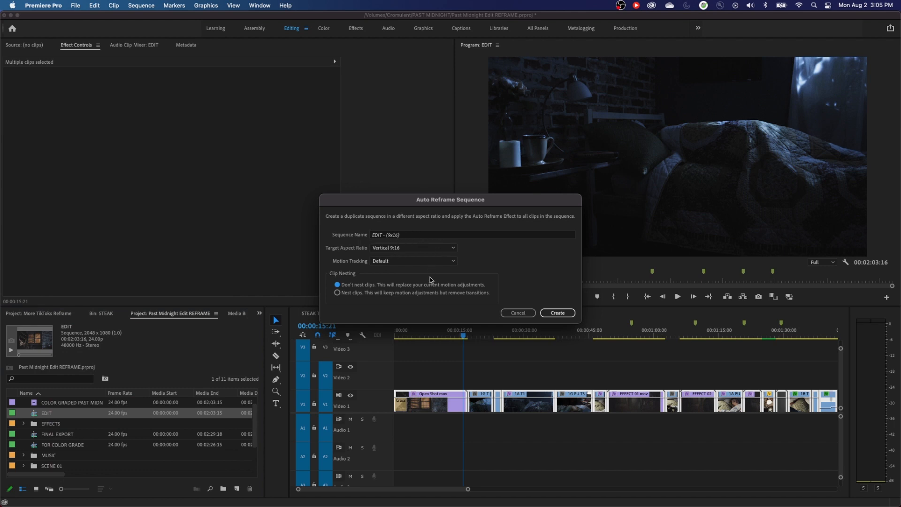
left_click(393, 263)
left_click(395, 270)
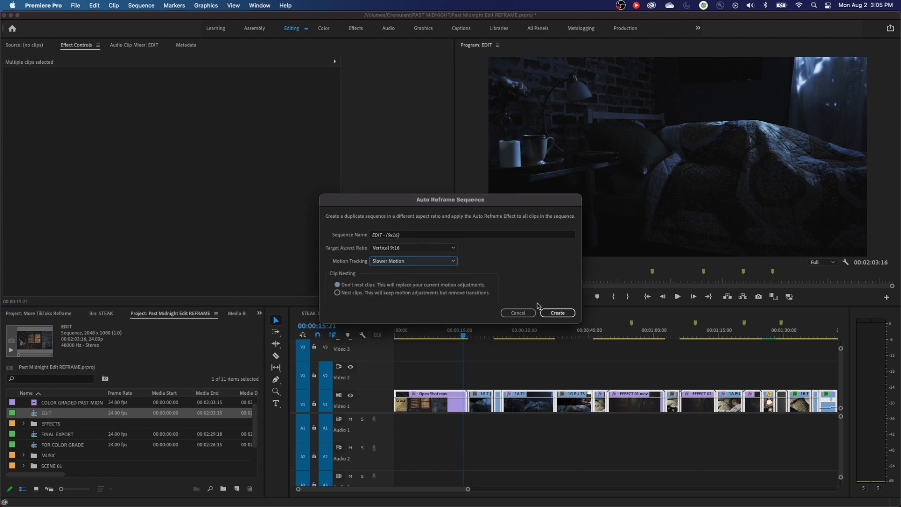
left_click(556, 313)
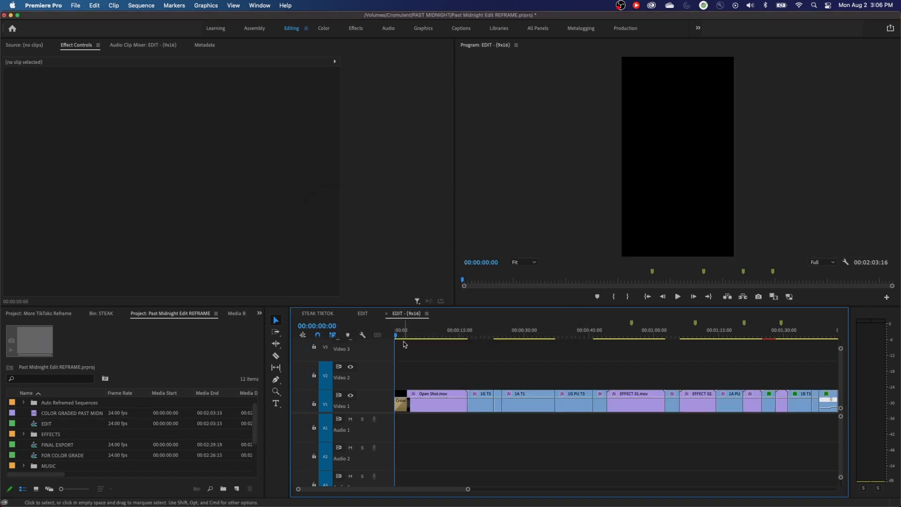
- Scrub and play through the reframed EDIT - (9x16) sequence to check how each shot is framed and tracked
left_click_drag(398, 336, 611, 353)
key("space")
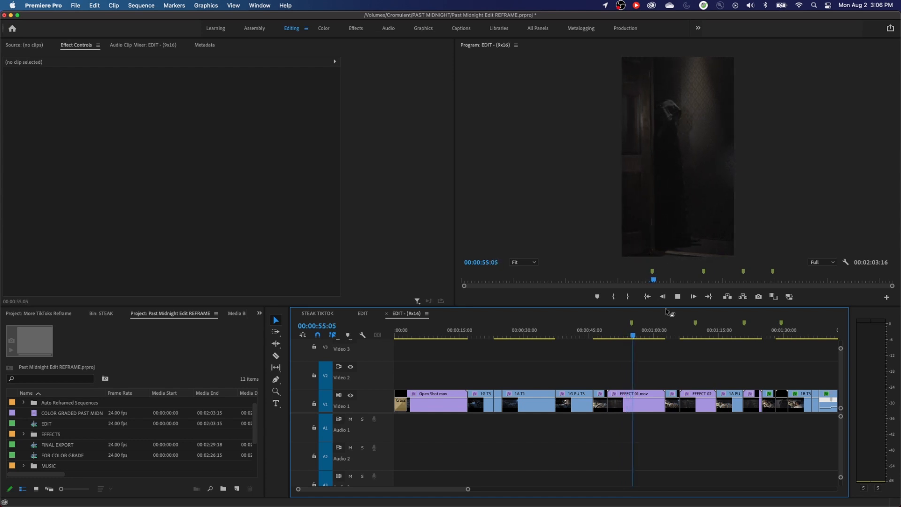
key("space")
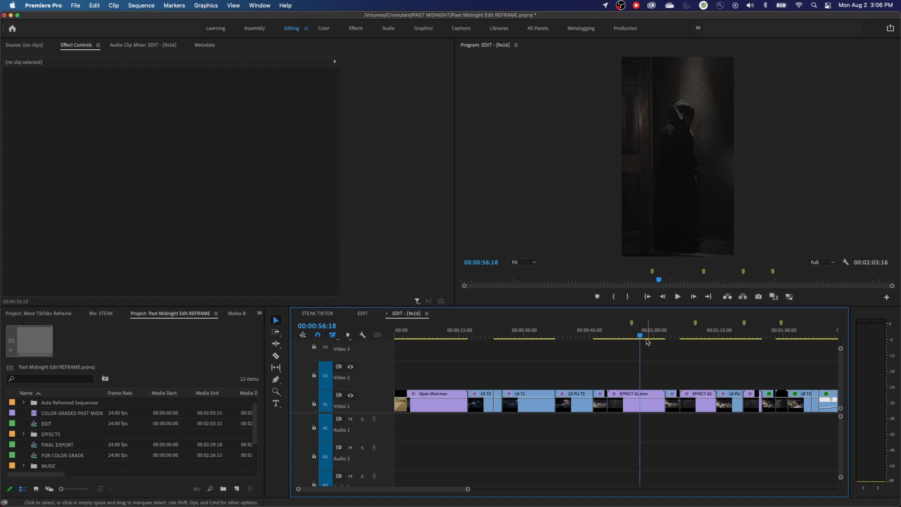
left_click(656, 336)
left_click_drag(657, 338, 832, 345)
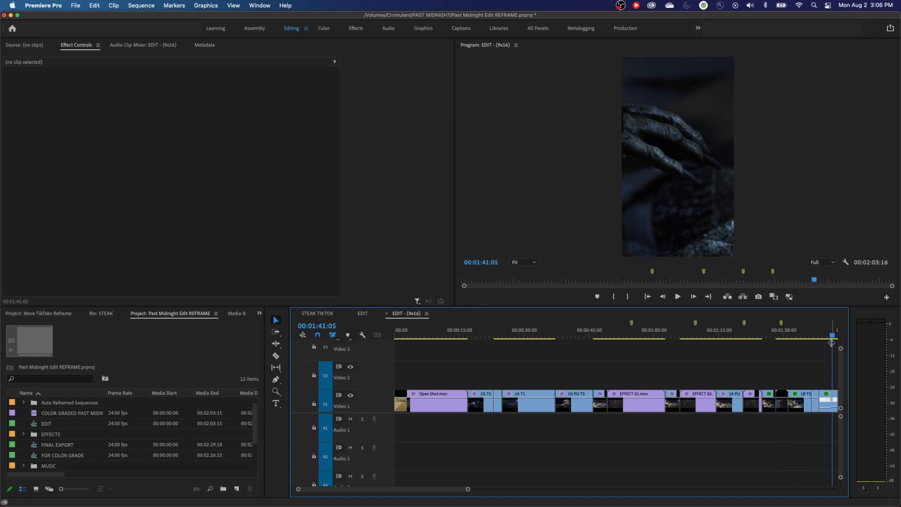
key("minus")
left_click(620, 338)
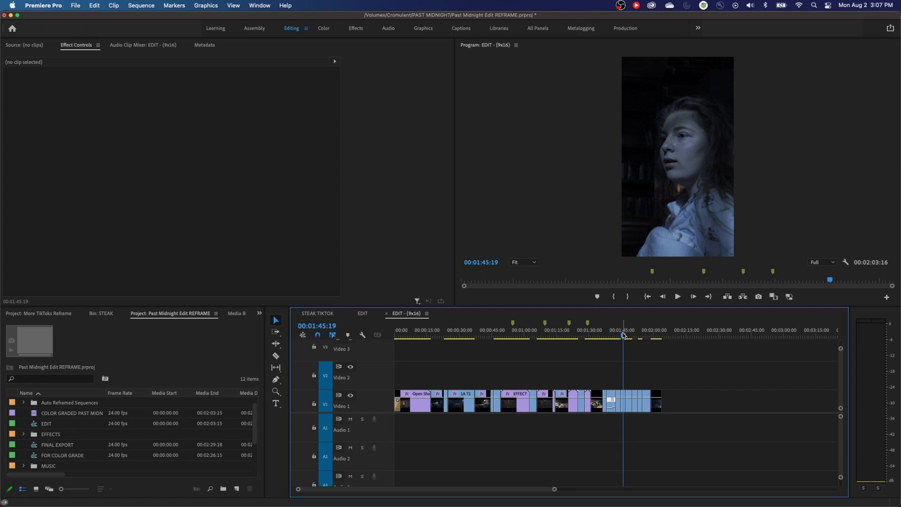
key("equal")
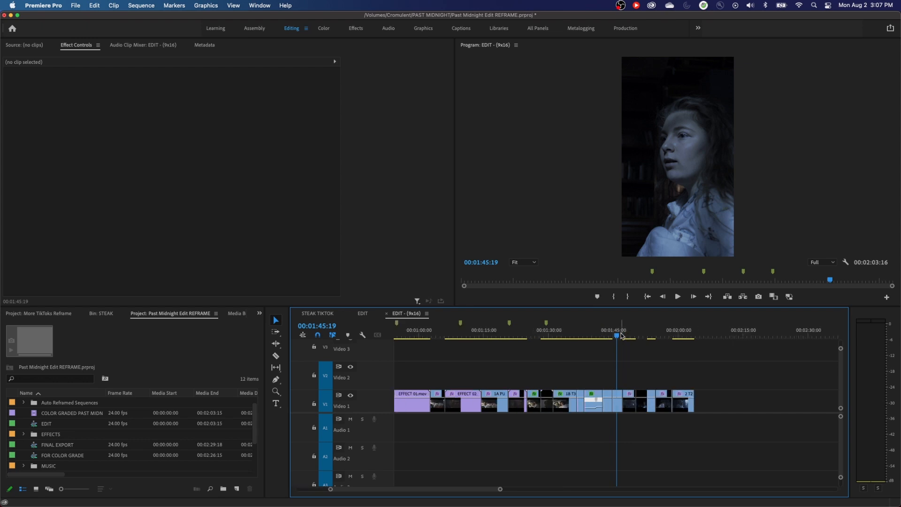
key("minus")
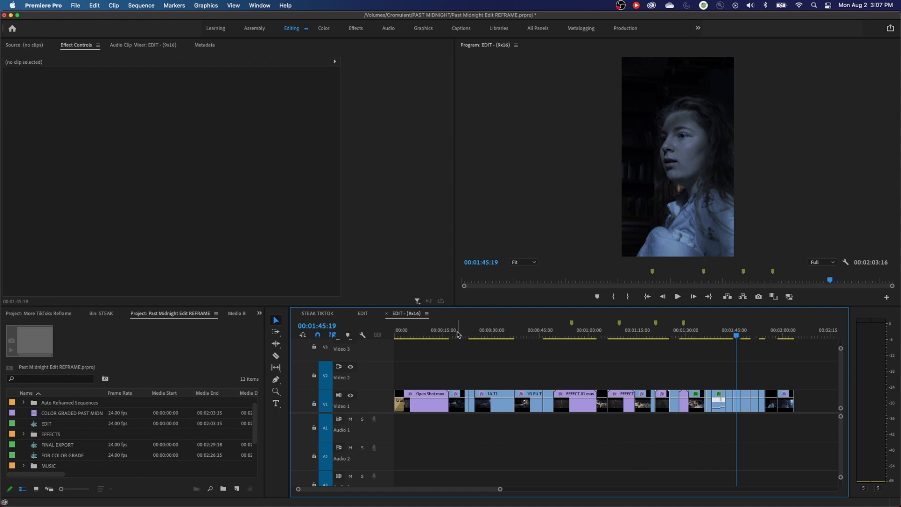
- Enable Overwrite generated path in the Auto Reframe effect of the Open Shot.mov clip to expose its Adjust Position keyframes
left_click(431, 336)
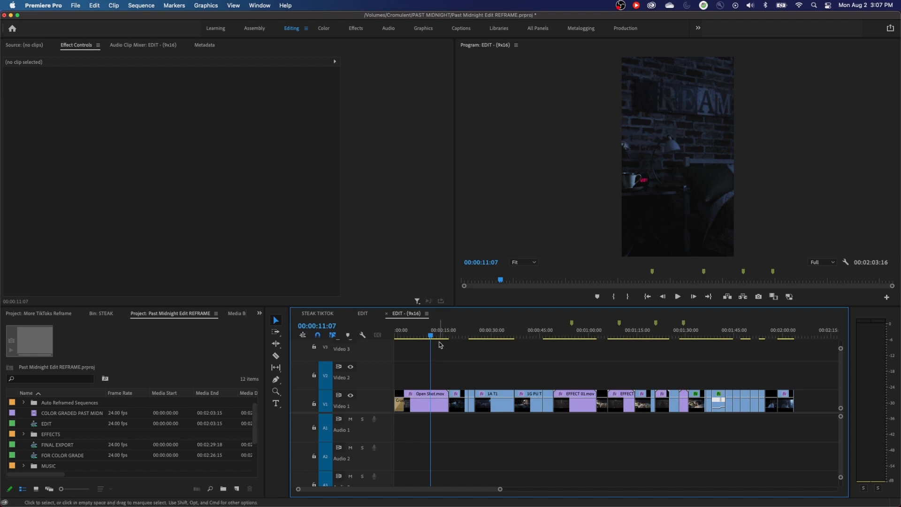
left_click(424, 410)
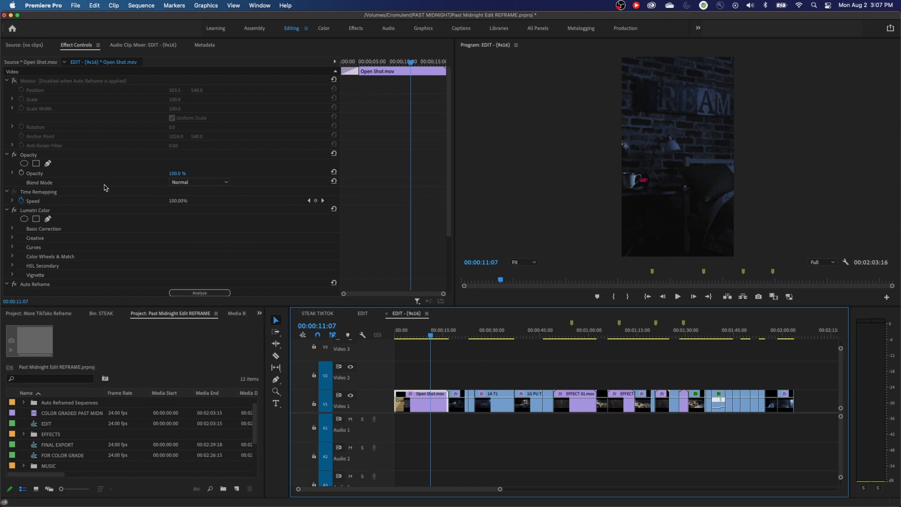
scroll(106, 188, "down", 5)
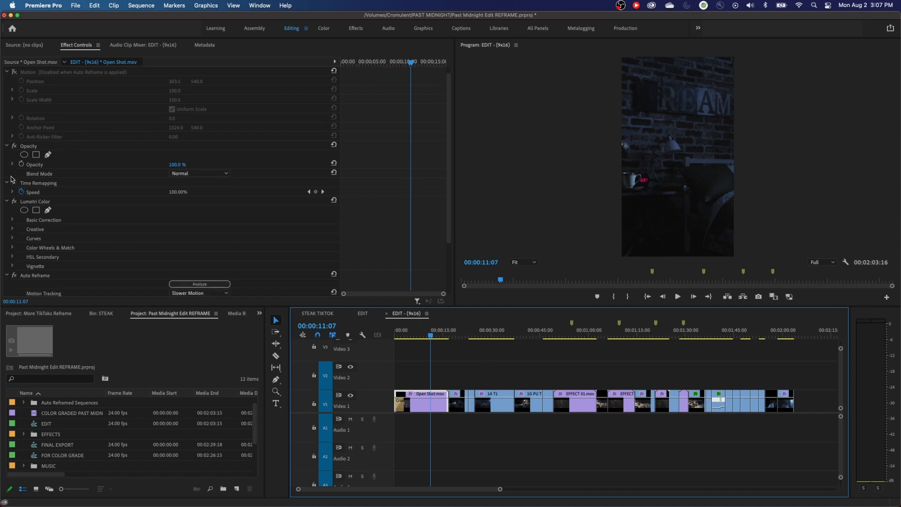
left_click(82, 47)
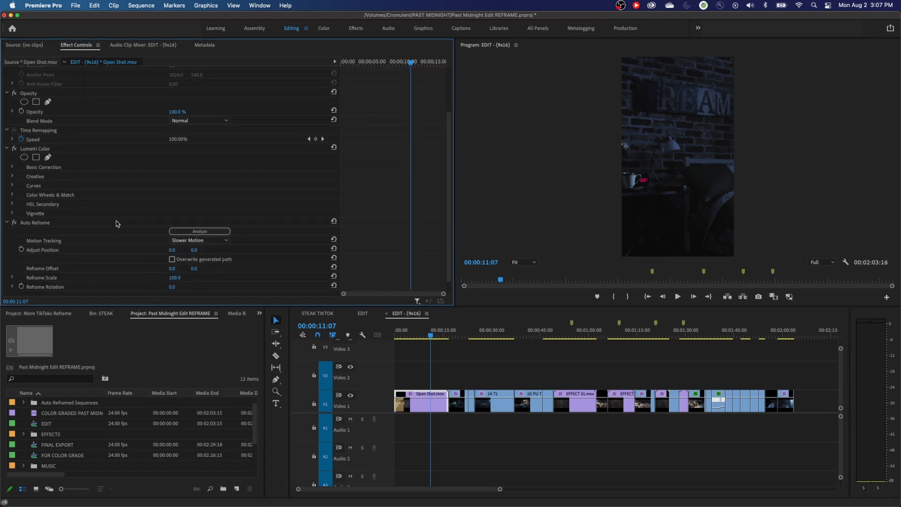
left_click(42, 222)
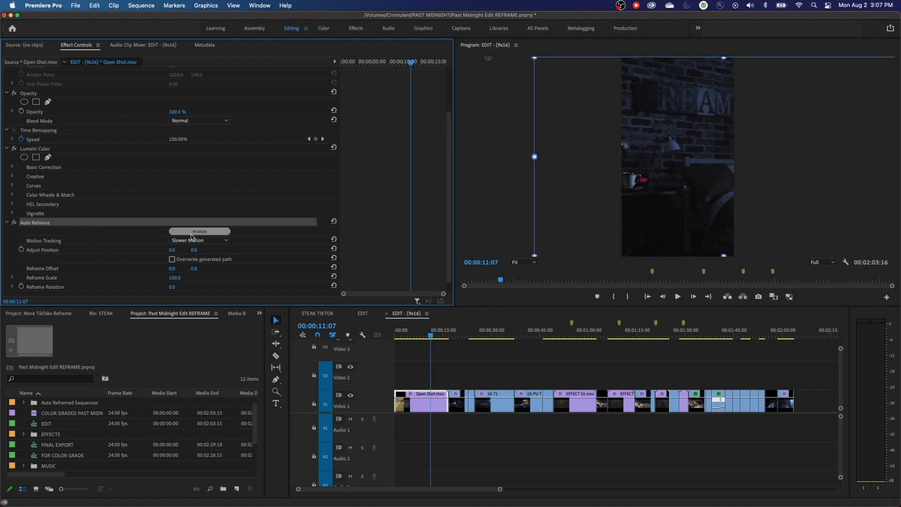
scroll(129, 268, "down", 2)
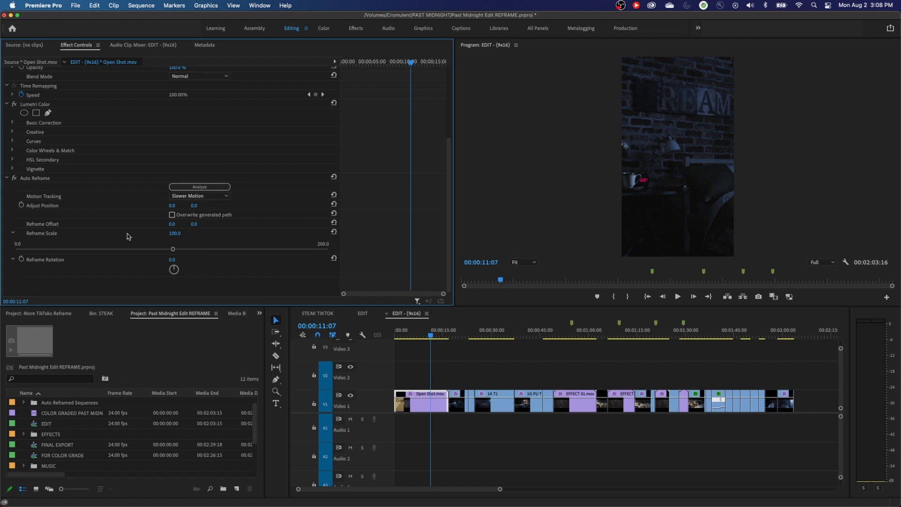
left_click(58, 207)
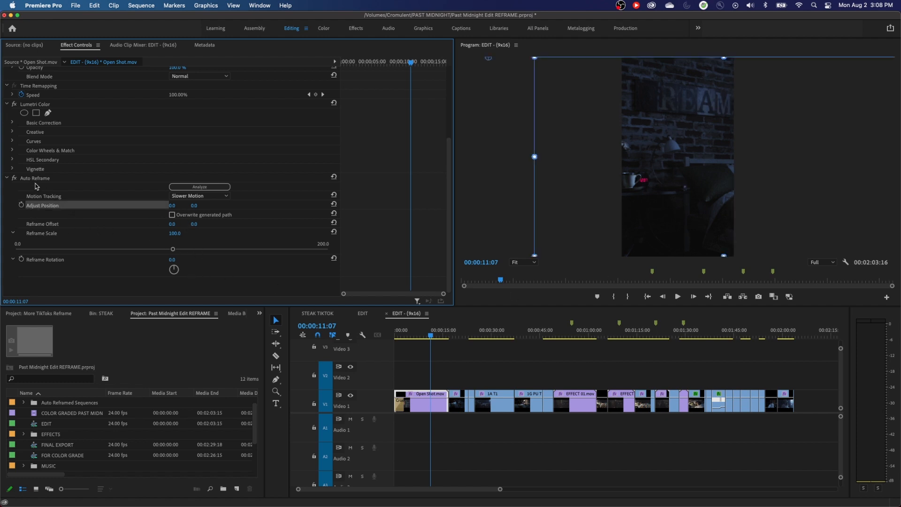
left_click(172, 215)
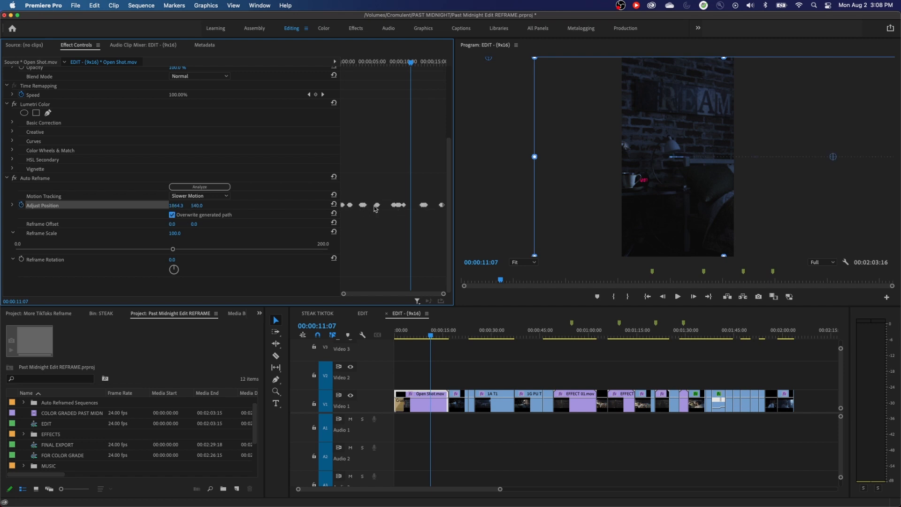
- Scrub through Open Shot.mov to compare its framing with the Adjust Position keyframes, and enlarge the keyframe area
left_click_drag(406, 61, 344, 70)
left_click_drag(356, 70, 404, 76)
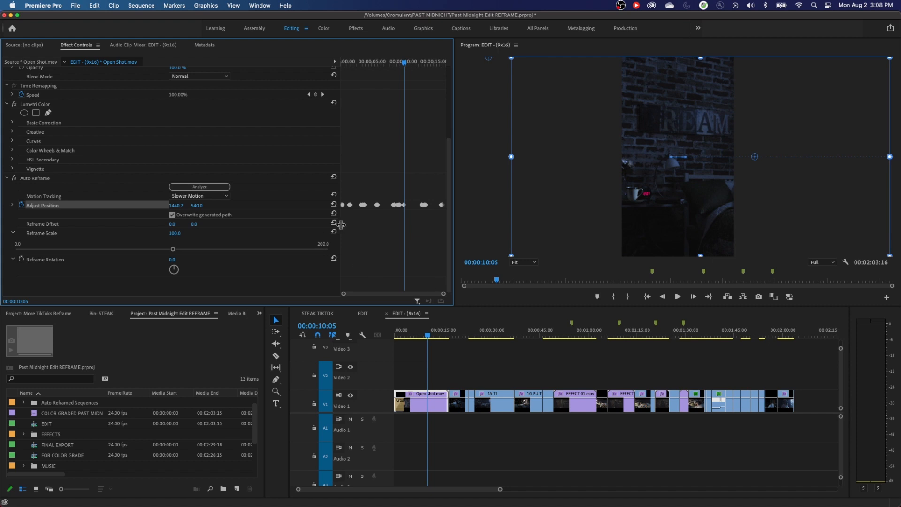
left_click_drag(341, 224, 234, 231)
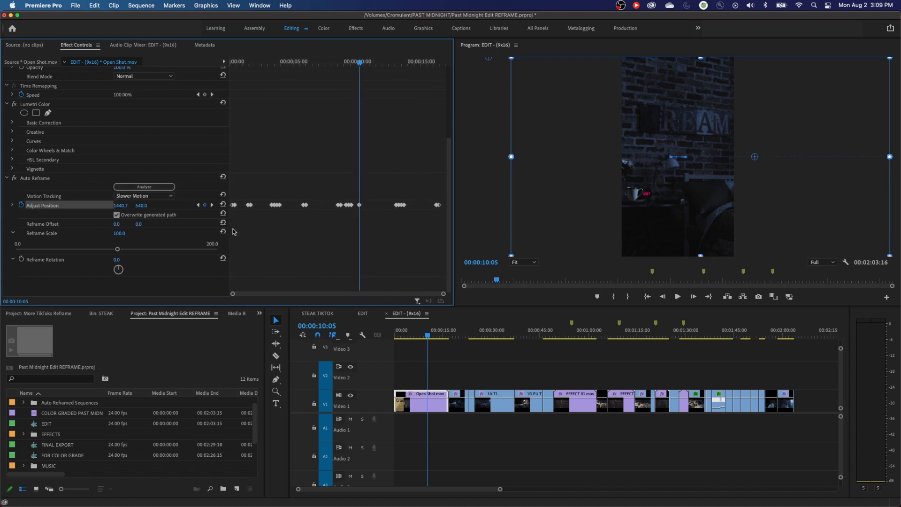
- Delete the Adjust Position keyframes between 00:00:08:13 and 00:00:10:05 and check the framing at both remaining keyframes
left_click_drag(361, 70, 337, 74)
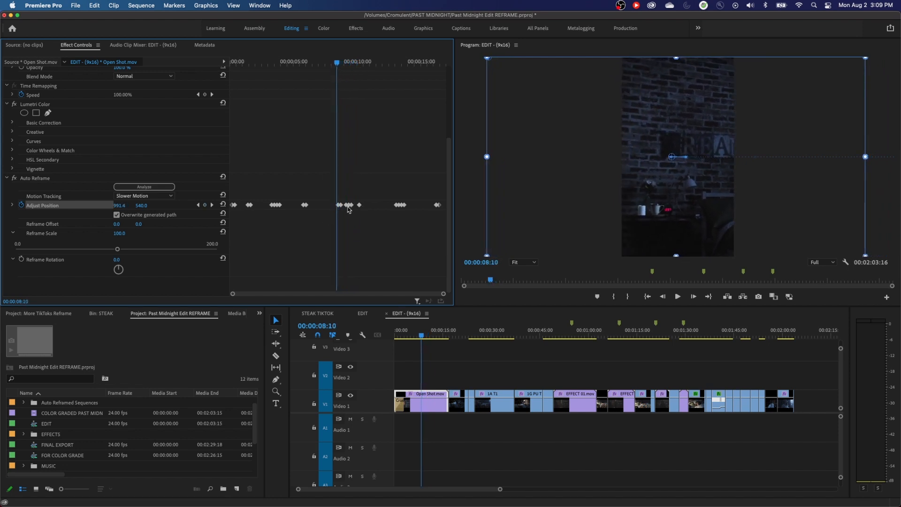
left_click_drag(342, 212, 339, 213)
key("Delete")
left_click(212, 206)
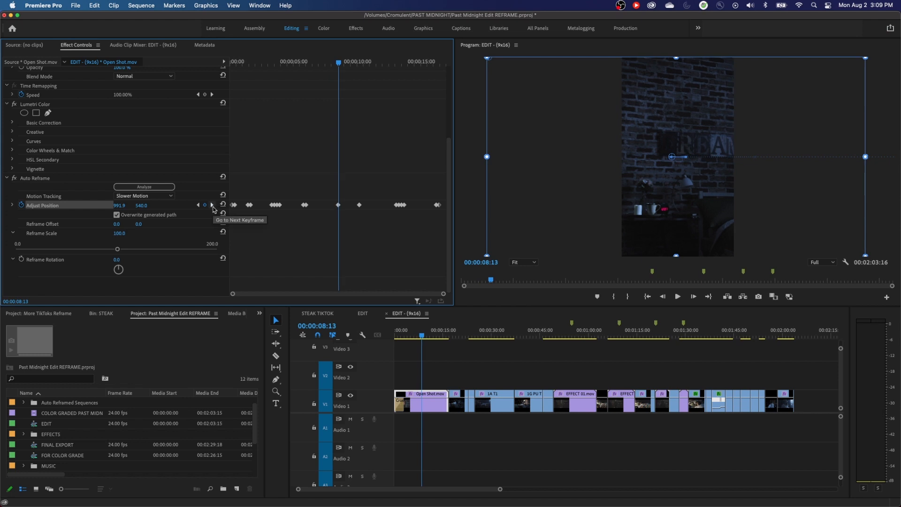
left_click(211, 205)
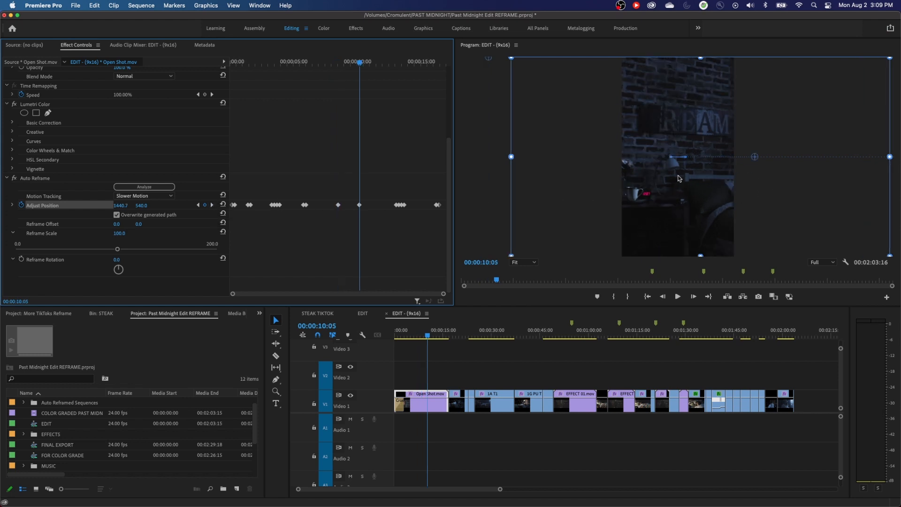
- Delete all Adjust Position keyframes after 00:00:10:05 and return to the keyframe at 00:00:08:13
left_click_drag(372, 68, 367, 153)
left_click_drag(386, 193, 449, 226)
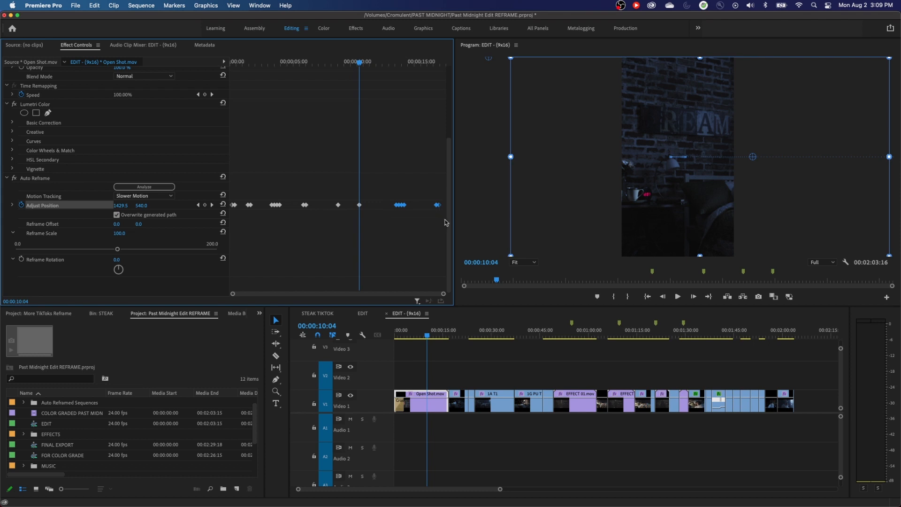
key("Delete")
left_click(198, 205)
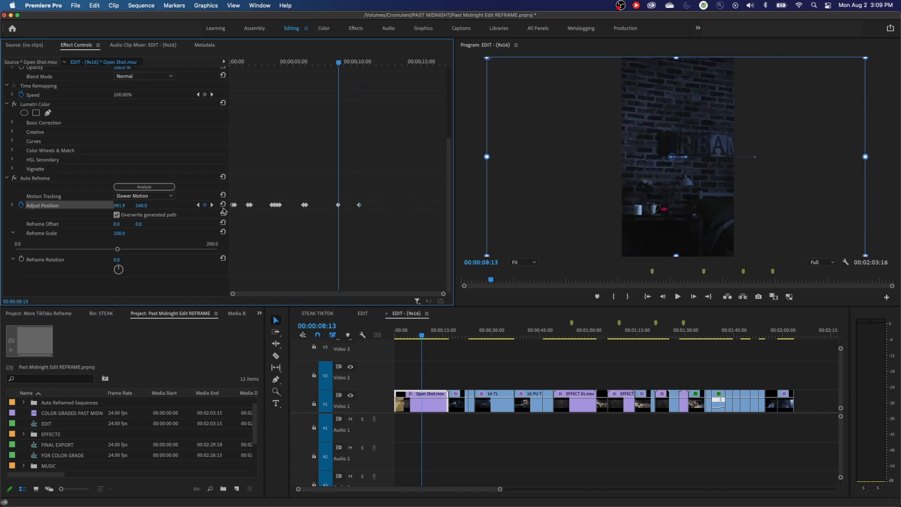
- Set the horizontal Adjust Position of the Open Shot.mov keyframe at 00:00:10:05 to -41.3 and play back the movement
left_click(212, 205)
left_click(672, 198)
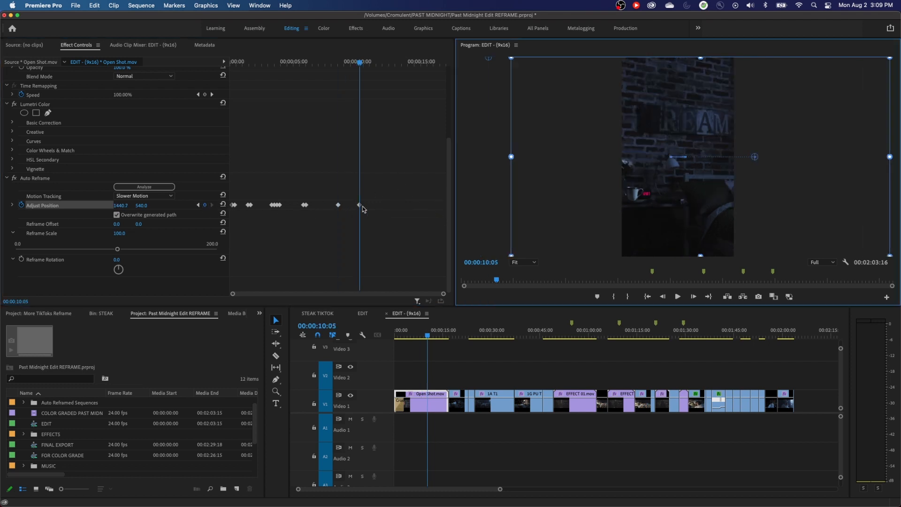
left_click(126, 214)
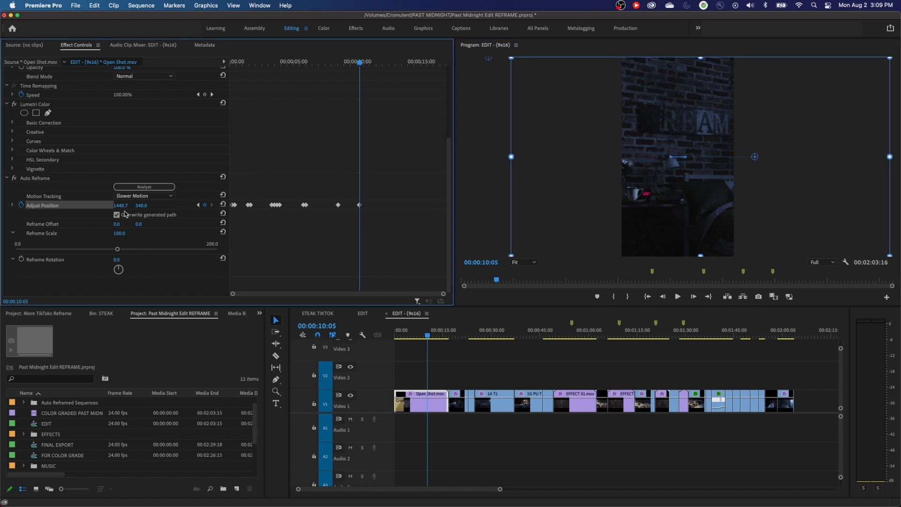
left_click_drag(124, 209, 78, 210)
left_click_drag(357, 69, 336, 69)
key("space")
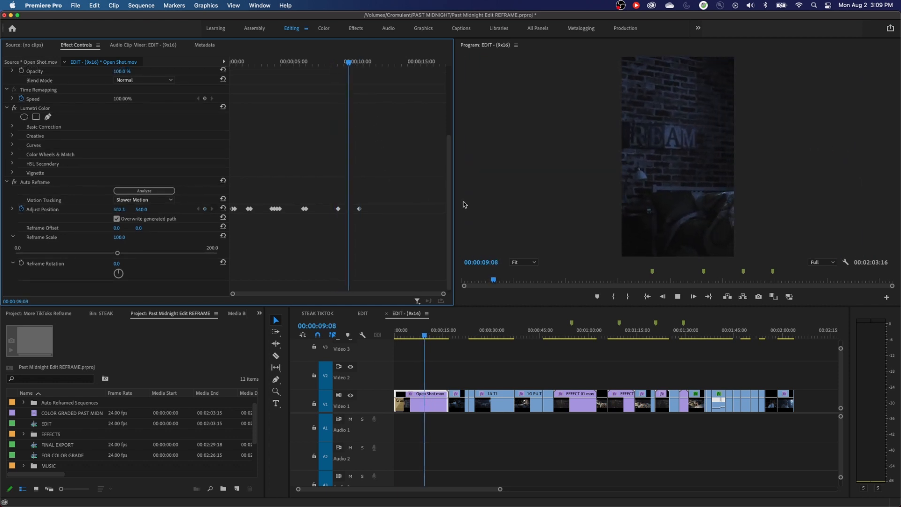
key("space")
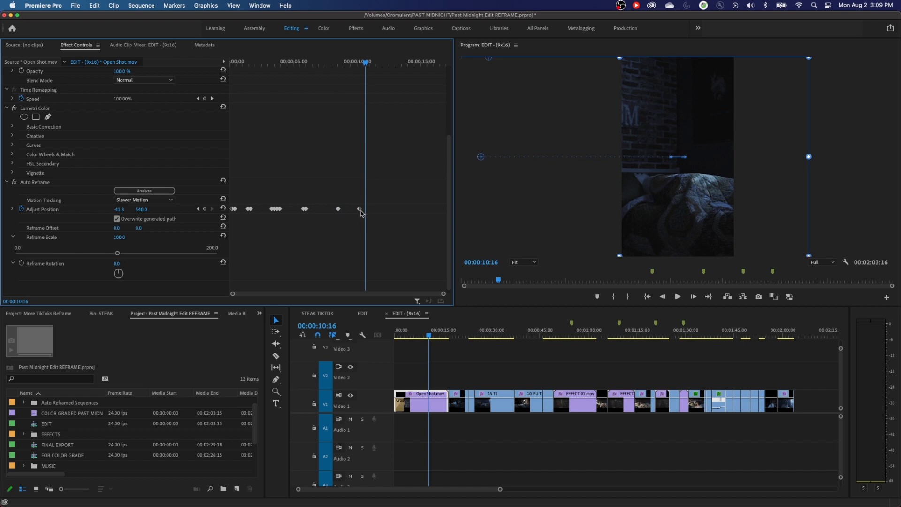
- Move the last Adjust Position keyframe of Open Shot.mov to 00:00:14:23 and play back the slower movement
left_click_drag(361, 214, 420, 214)
key("space")
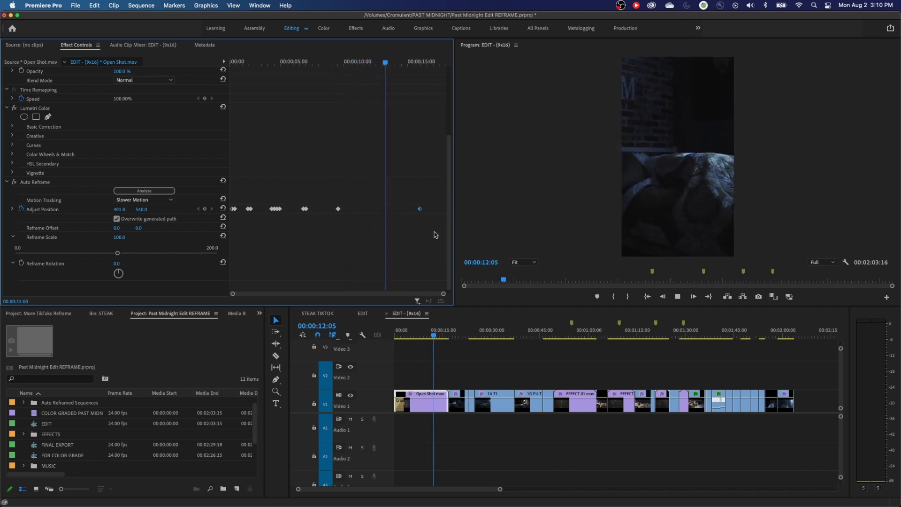
key("space")
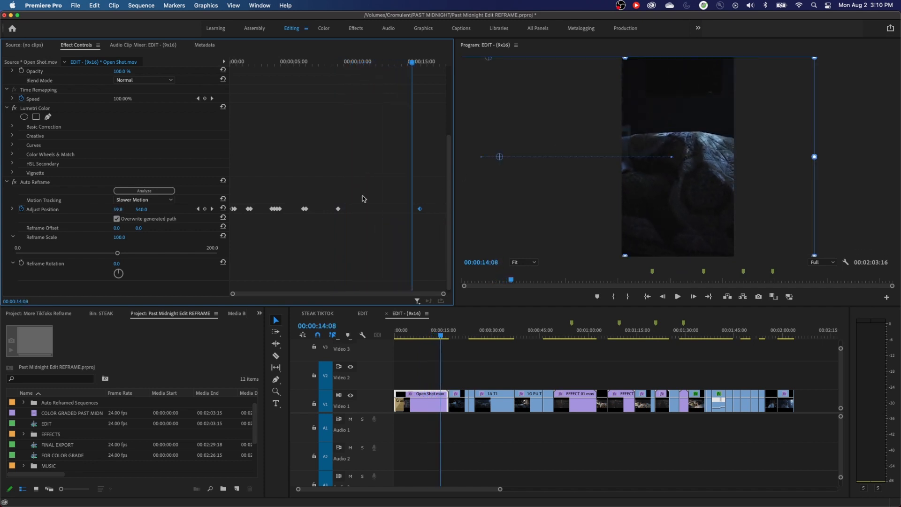
- Set the horizontal Adjust Position of the 00:00:14:23 keyframe to 1019.7 and check the framing through the end of the clip
left_click(212, 209)
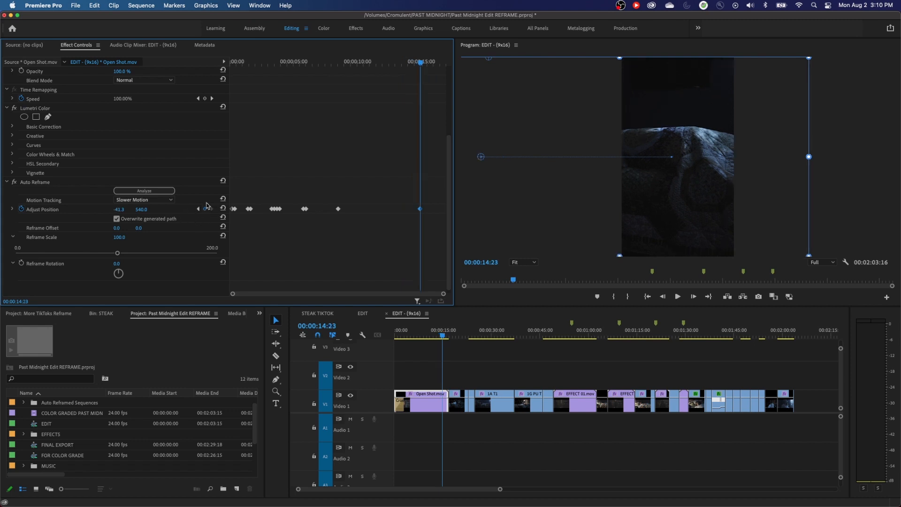
left_click_drag(121, 212, 618, 212)
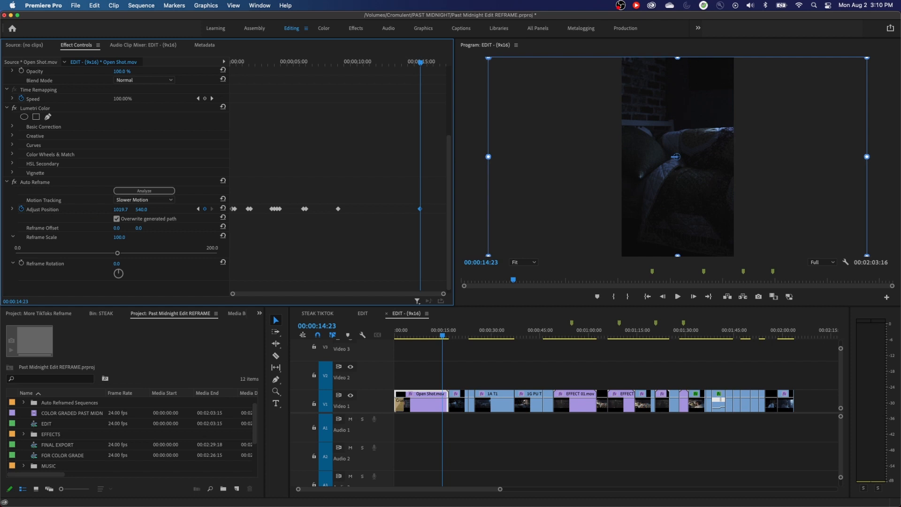
left_click_drag(419, 69, 452, 87)
left_click(671, 148)
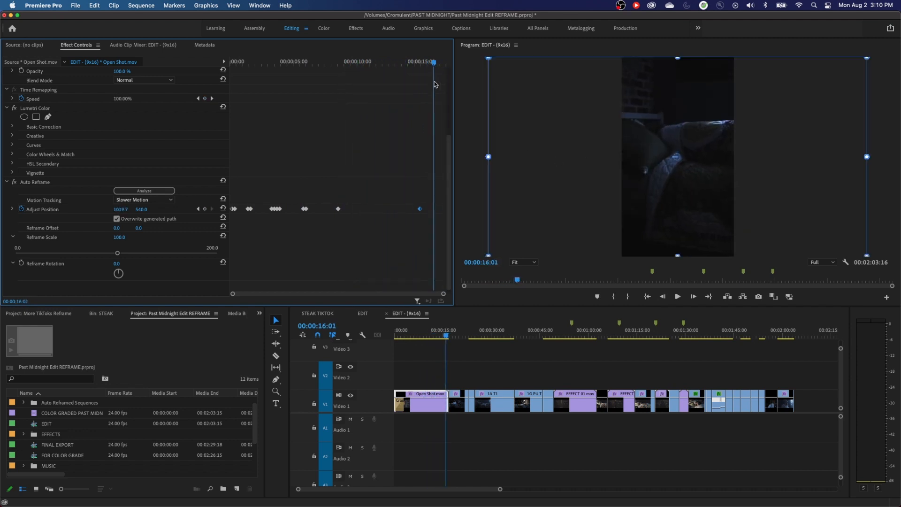
key("space")
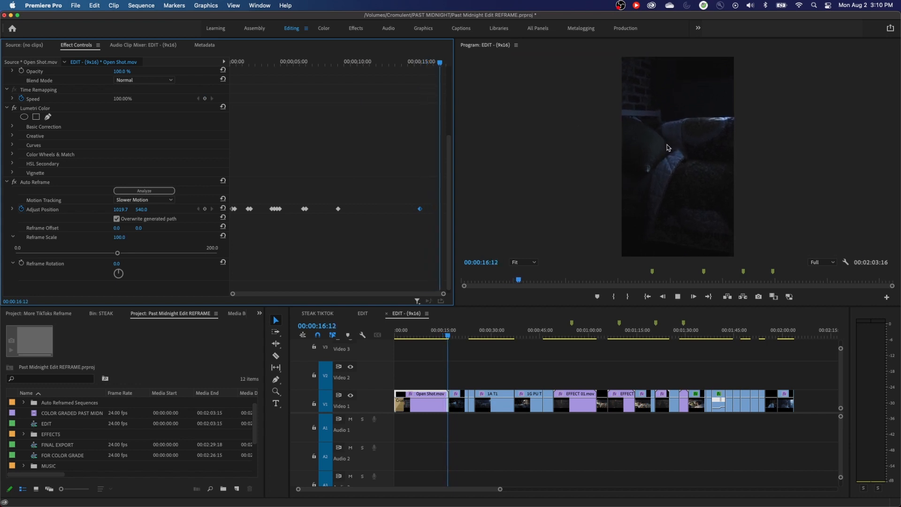
- Review the 1G T3 clip that follows Open Shot.mov and enable Overwrite generated path in its Auto Reframe effect
key("space")
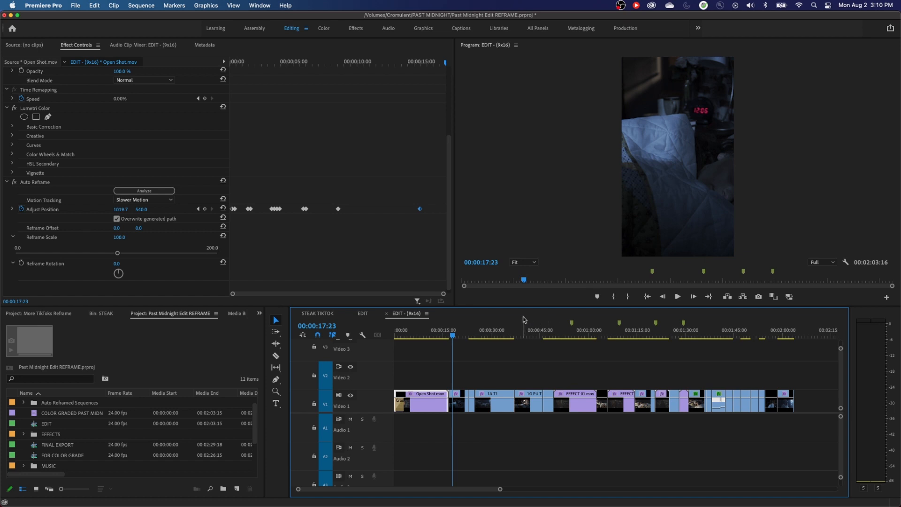
key("space")
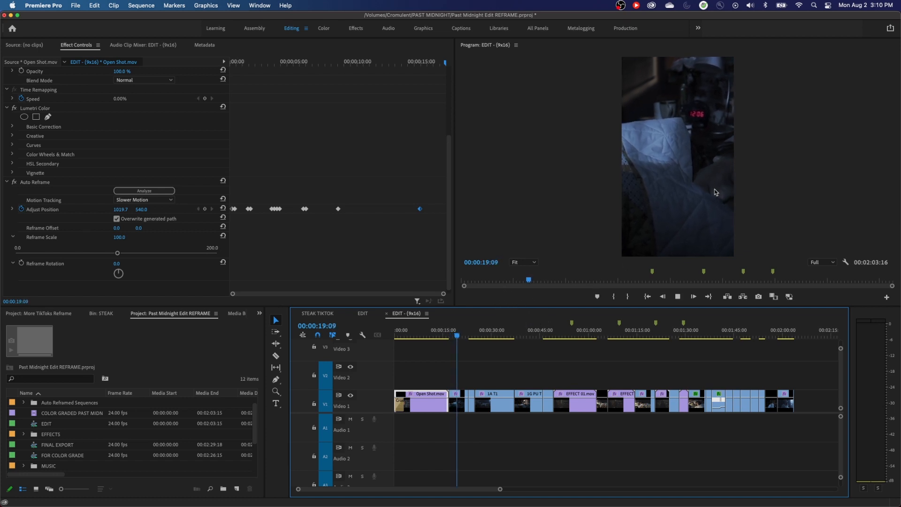
key("space")
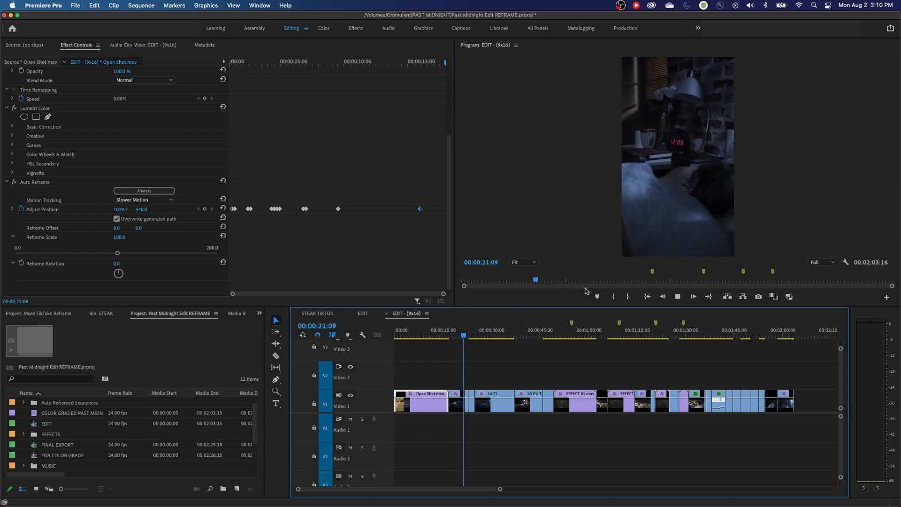
left_click_drag(463, 336, 449, 336)
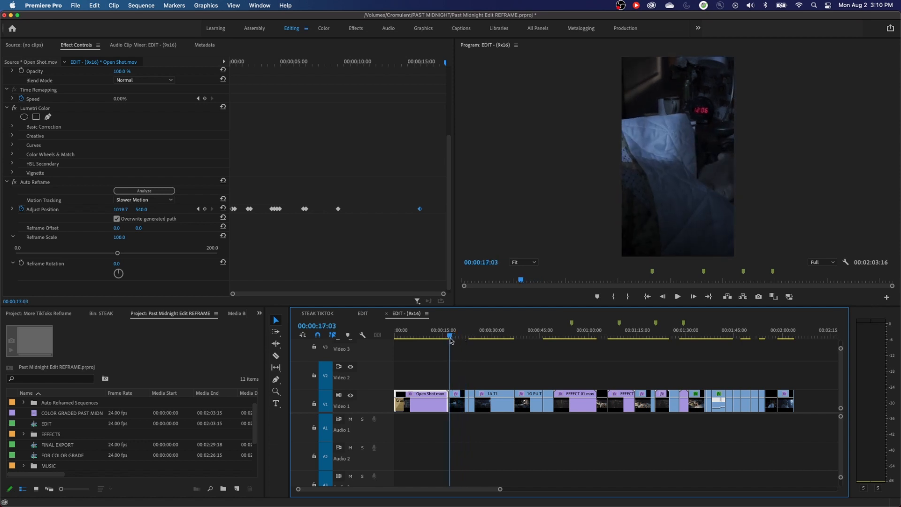
left_click(458, 403)
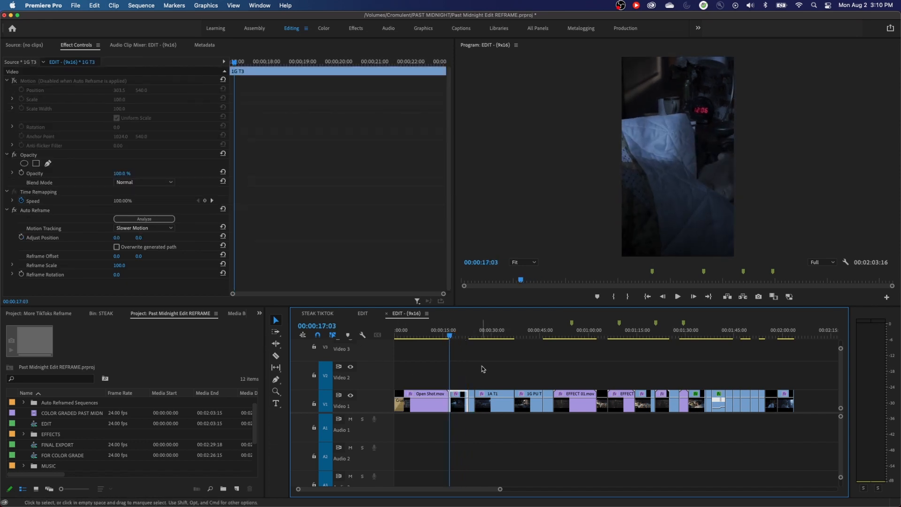
left_click(40, 211)
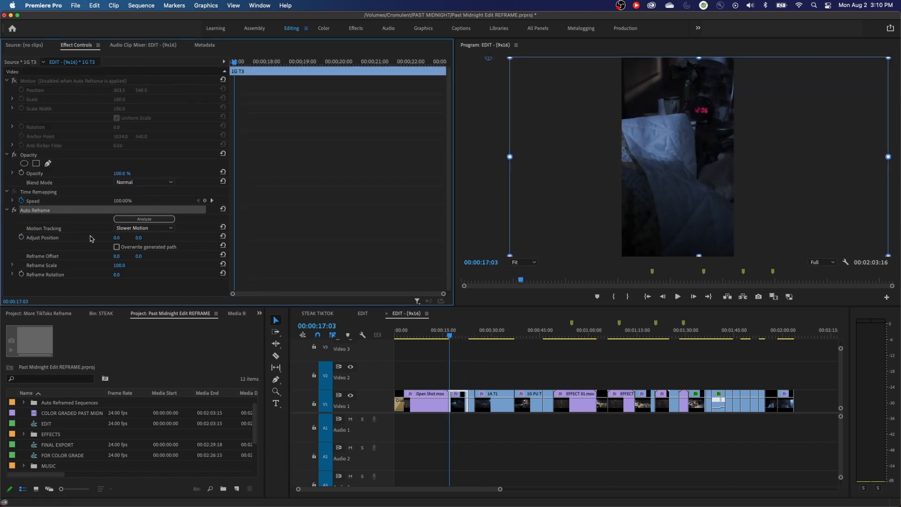
left_click(116, 247)
- Check the framing of 1G T3 and delete its second through fifth Adjust Position keyframes, all before 00:00:19:17
left_click_drag(237, 69, 386, 89)
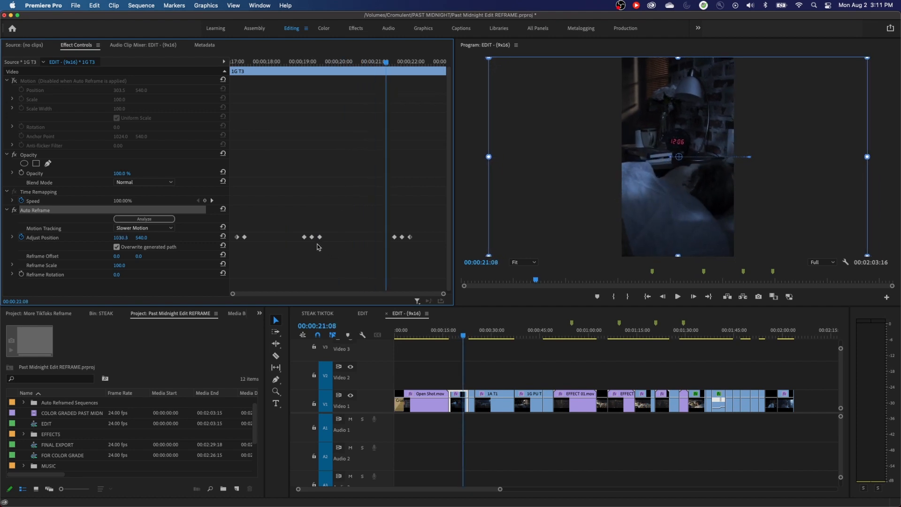
left_click(327, 62)
left_click_drag(330, 226, 242, 271)
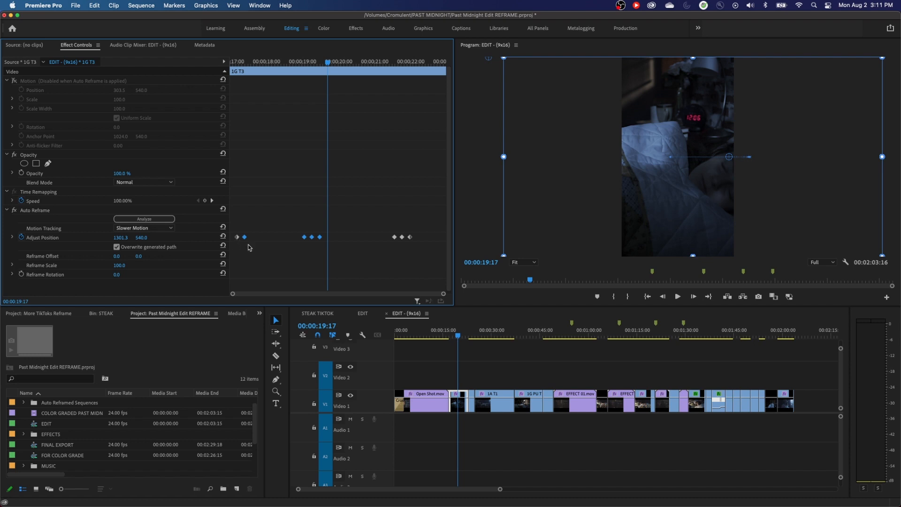
key("Delete")
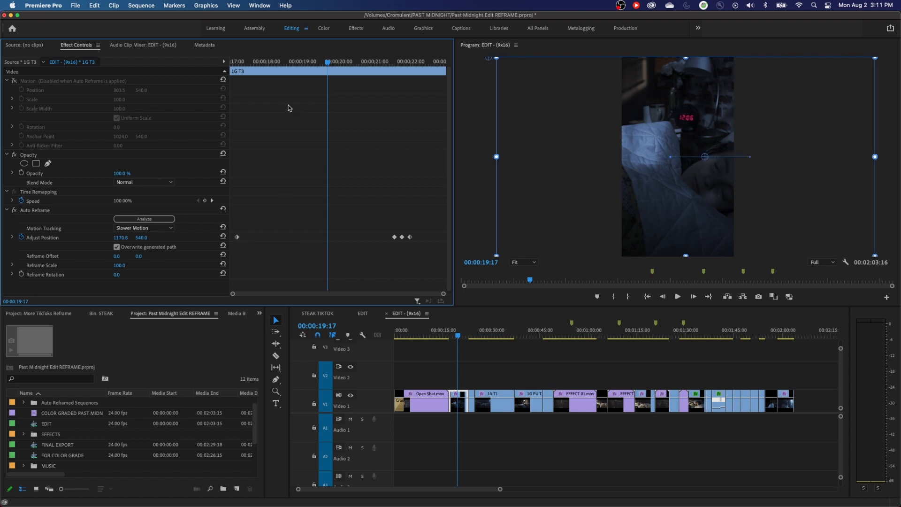
- Expand Adjust Position, lower its horizontal value at the 00:00:17:05 keyframe of 1G T3, and play back the movement
left_click(13, 238)
left_click(198, 237)
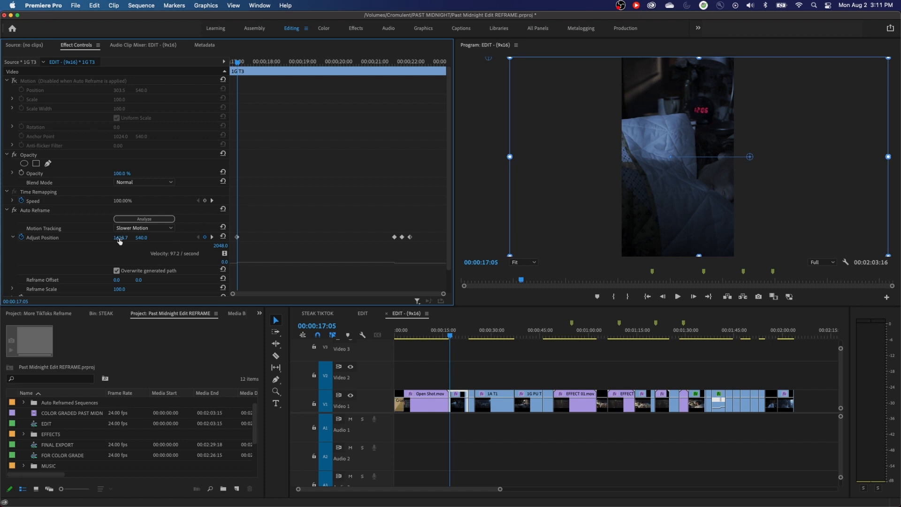
left_click_drag(120, 240, 7, 240)
key("space")
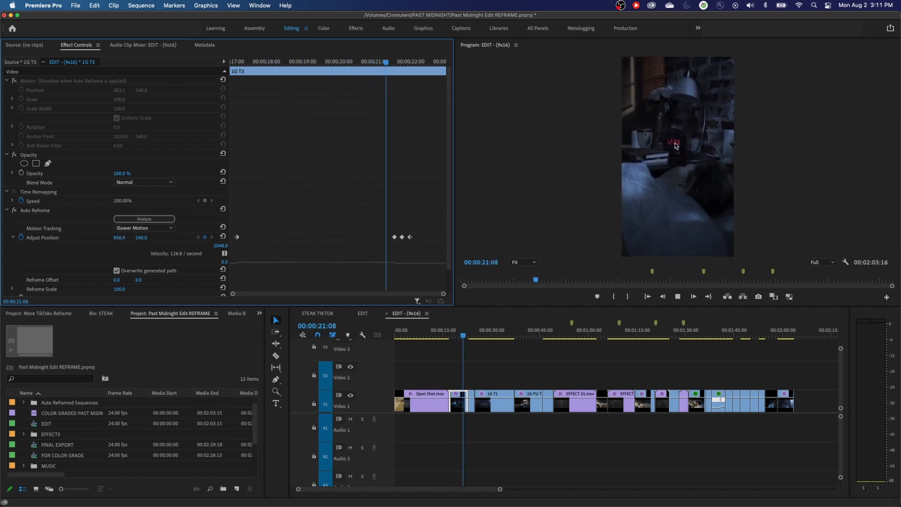
key("space")
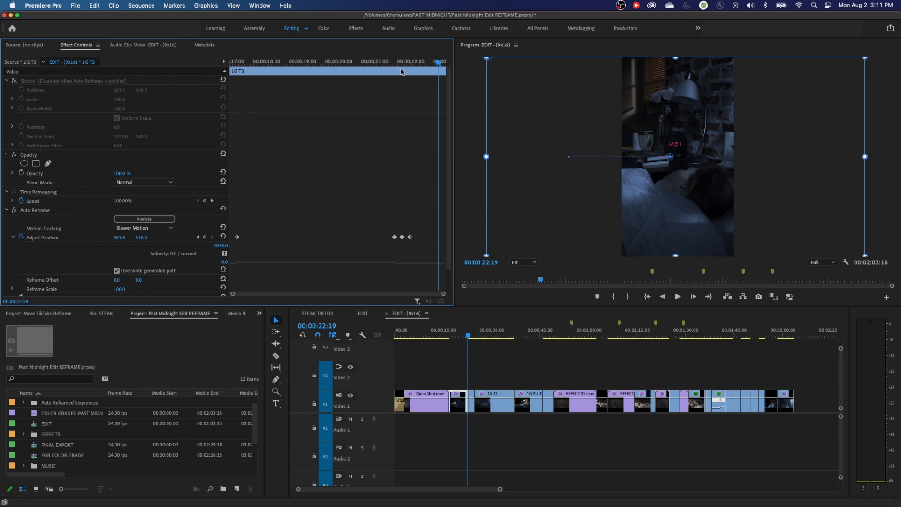
left_click_drag(407, 66, 331, 77)
key("space")
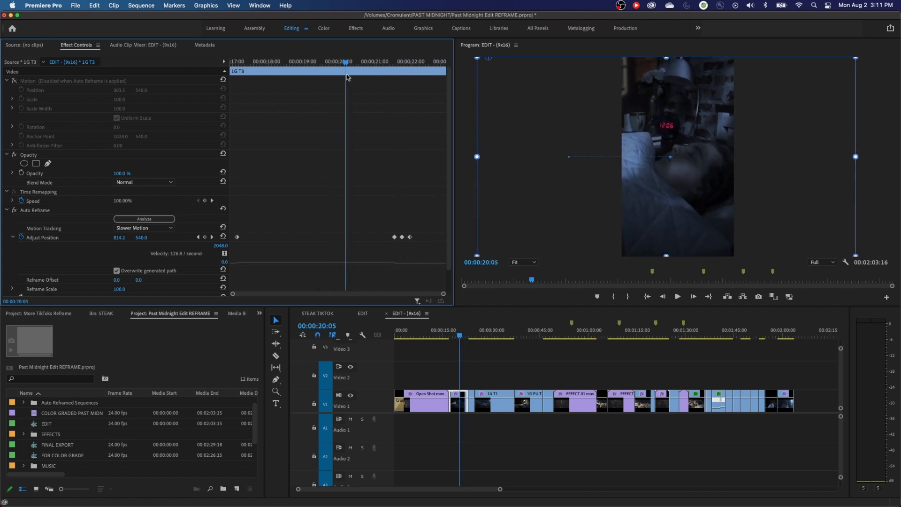
- Apply Ease In temporal interpolation to the second Adjust Position keyframe of 1G T3 and play back the result
right_click(394, 237)
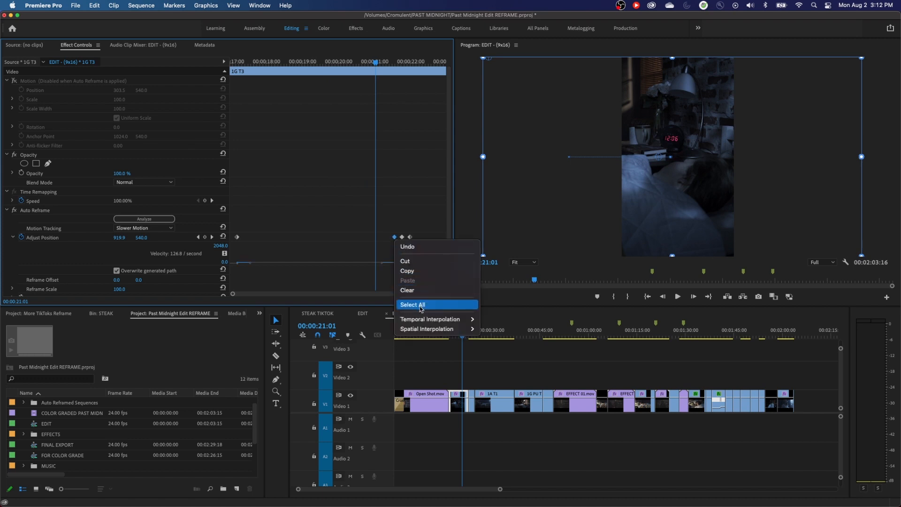
mouse_move(448, 323)
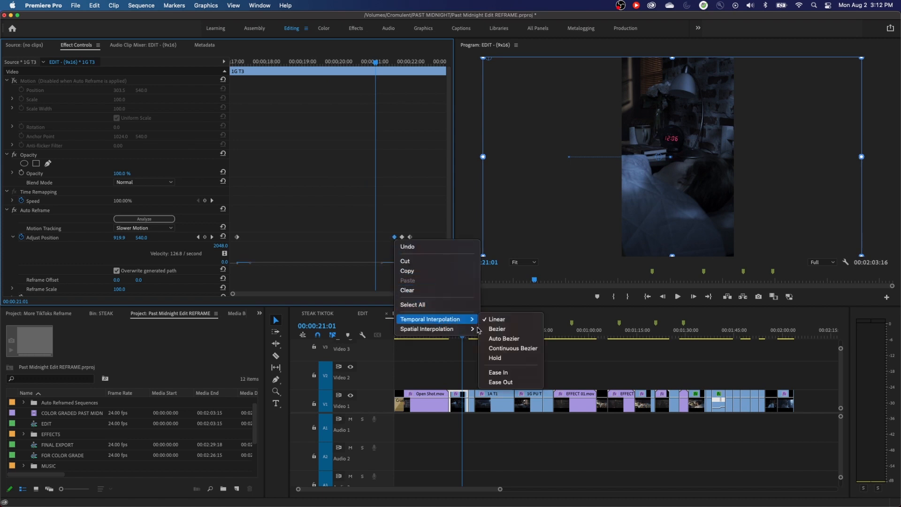
left_click(498, 372)
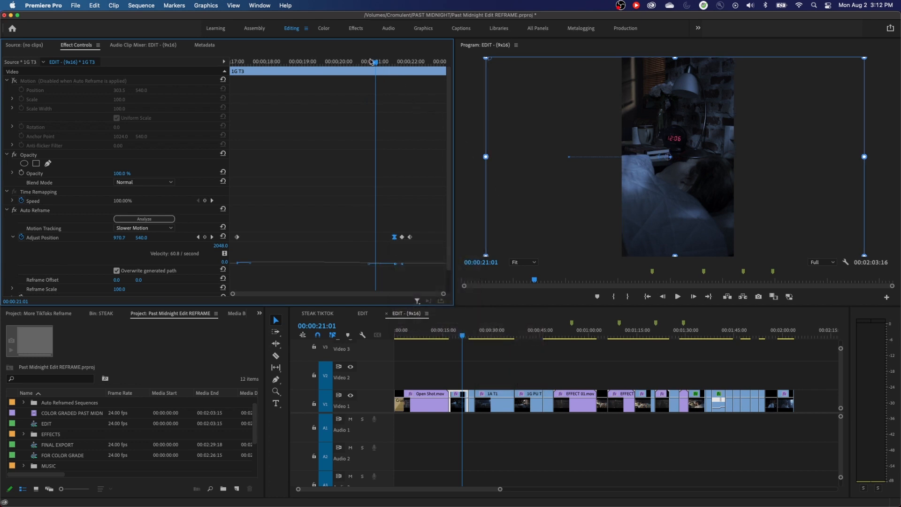
key("space")
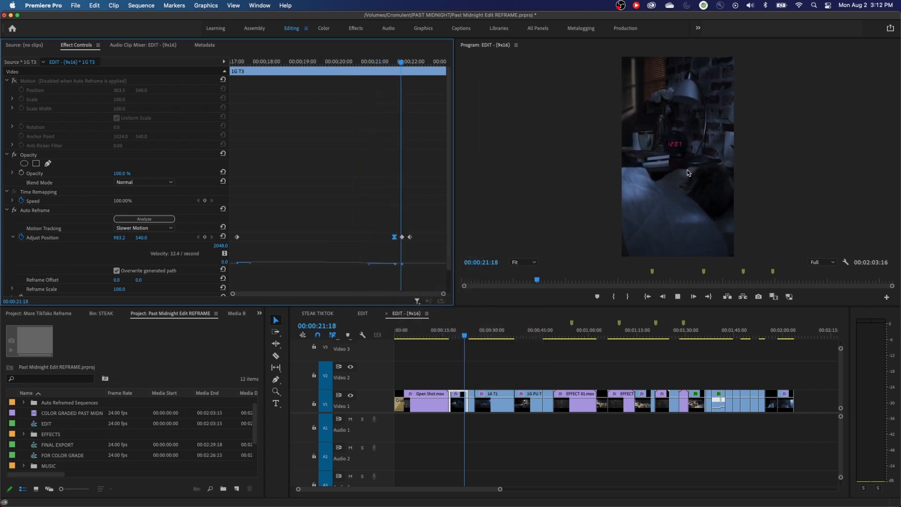
key("space")
- Apply Ease Out temporal interpolation to the first Adjust Position keyframe of 1G T3 and play the clip from its start
right_click(237, 237)
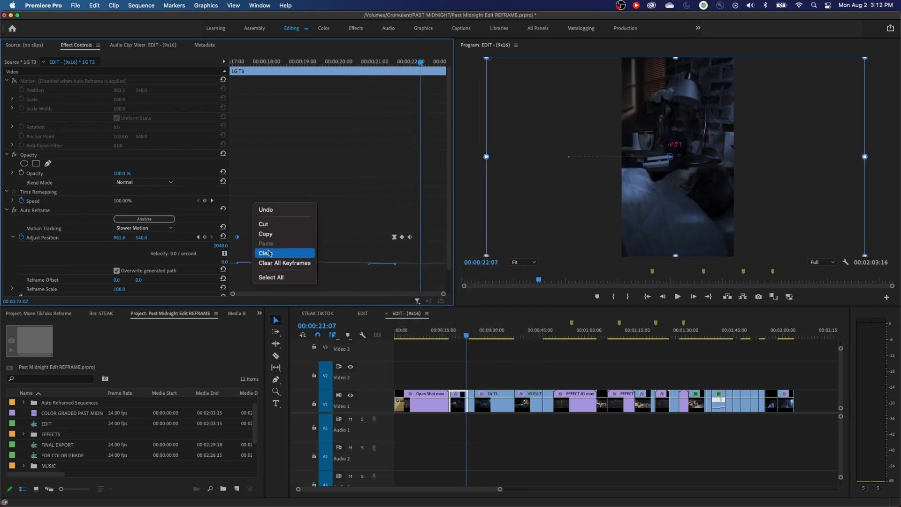
left_click(237, 237)
right_click(238, 238)
mouse_move(316, 323)
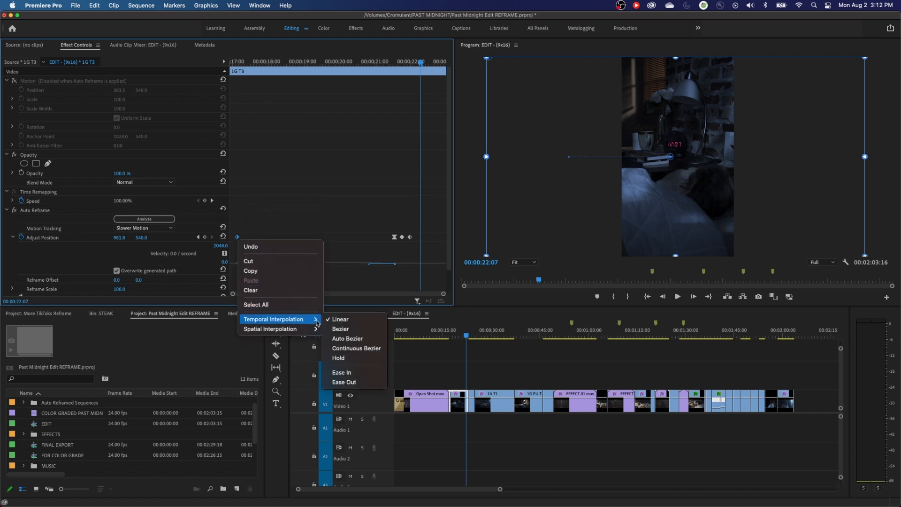
left_click(344, 382)
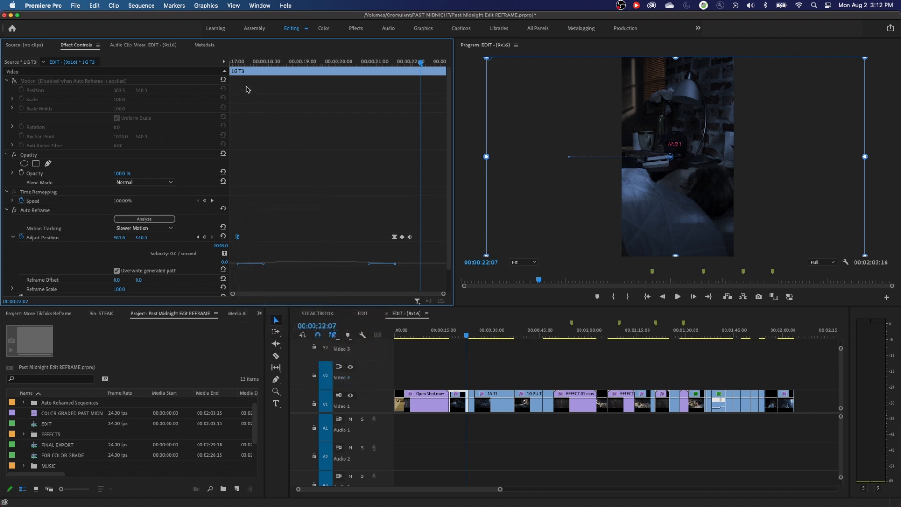
left_click(235, 61)
key("space")
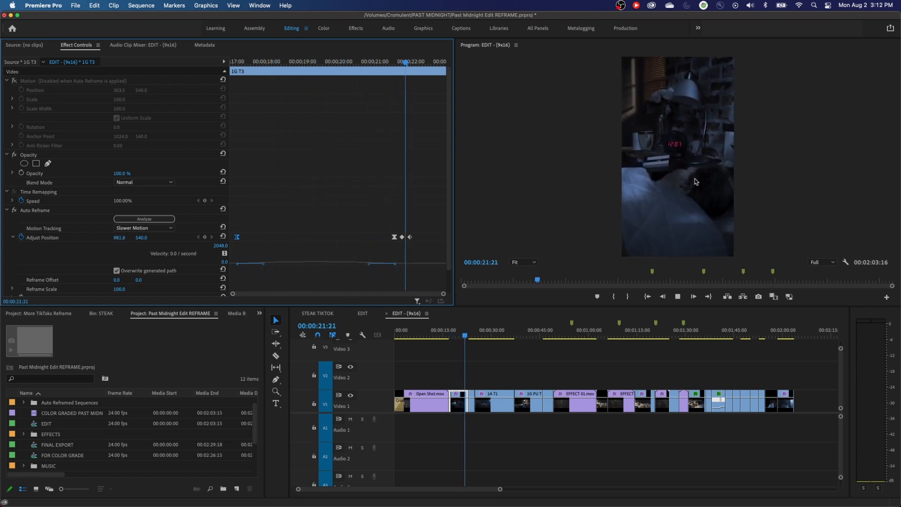
key("space")
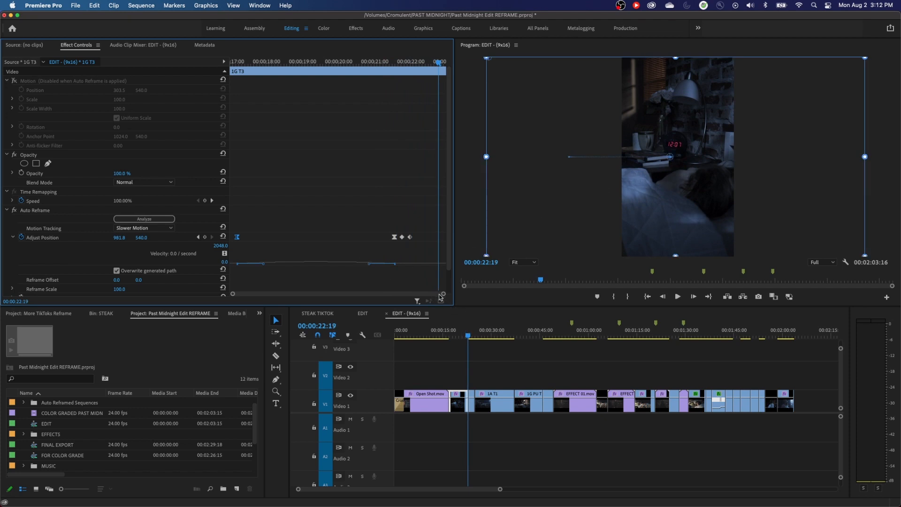
- Go to 00:00:55:15 in the EFFECT 01.mov clip and enable Overwrite generated path in its Auto Reframe effect
left_click_drag(468, 336, 574, 335)
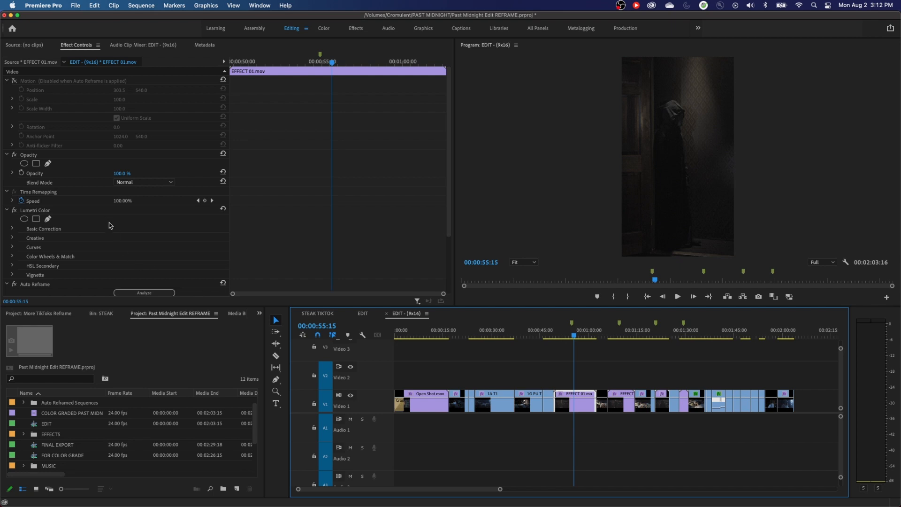
scroll(108, 225, "down", 3)
left_click(41, 208)
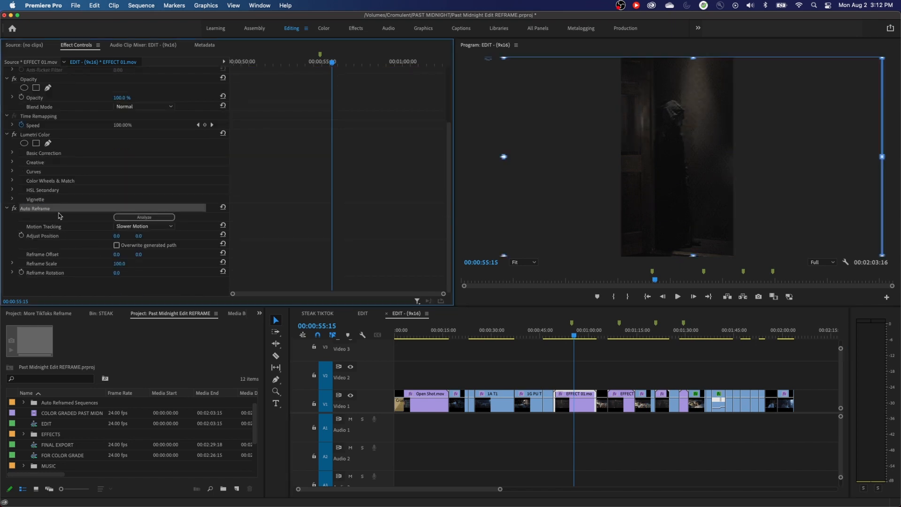
left_click(117, 245)
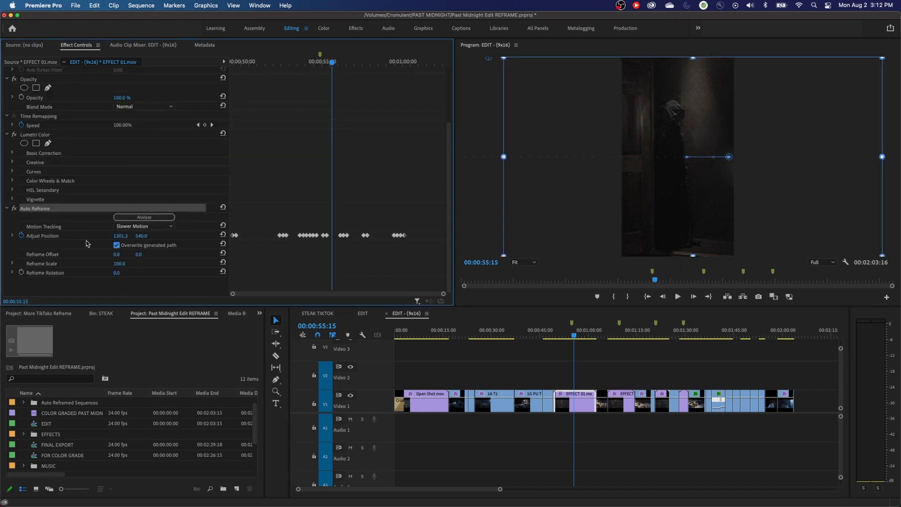
- Expand Adjust Position in the Auto Reframe effect of EFFECT 01.mov and go to its keyframe at 00:00:54:02
left_click(15, 235)
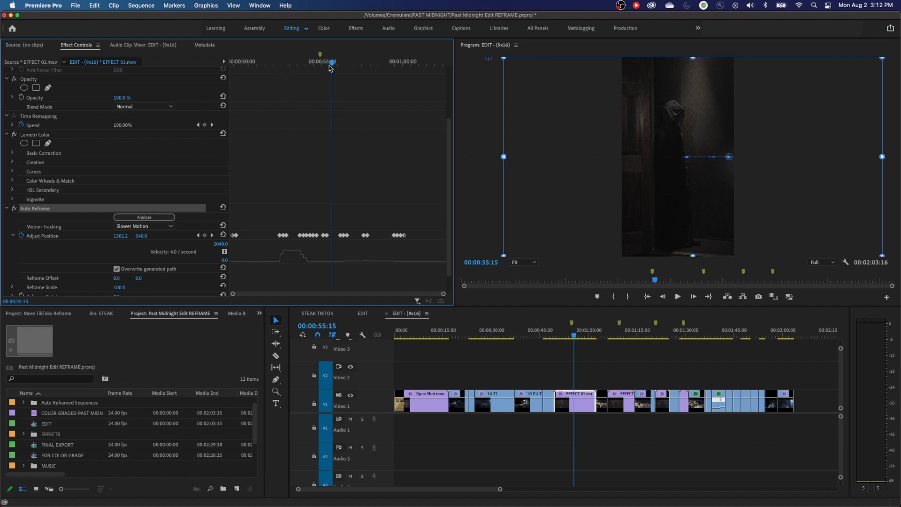
left_click_drag(330, 68, 310, 75)
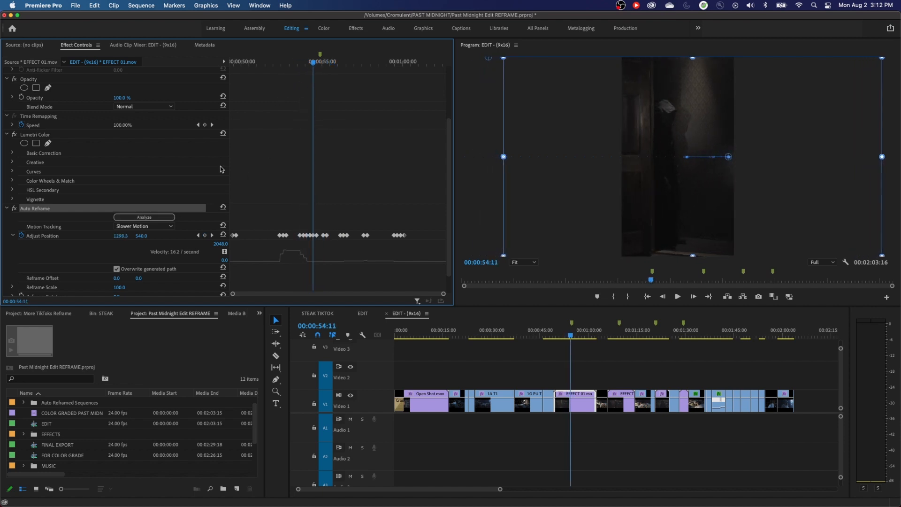
left_click(200, 235)
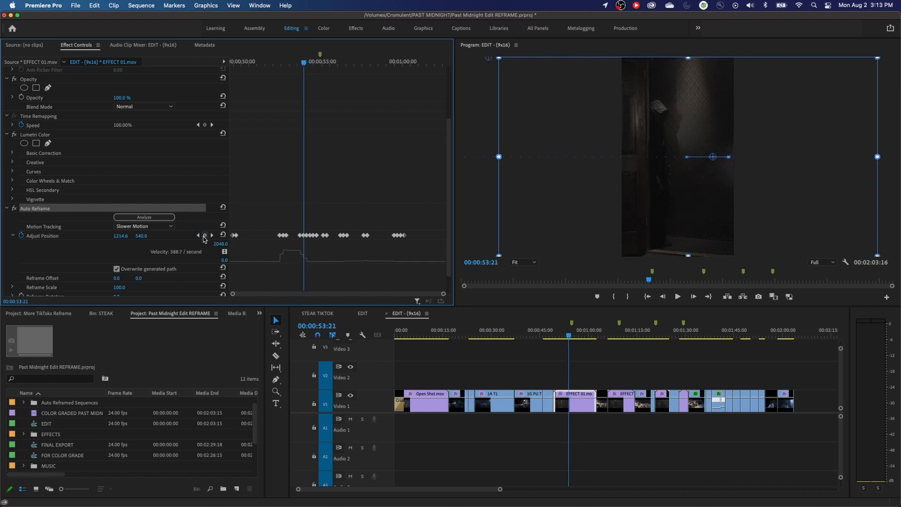
left_click(211, 235)
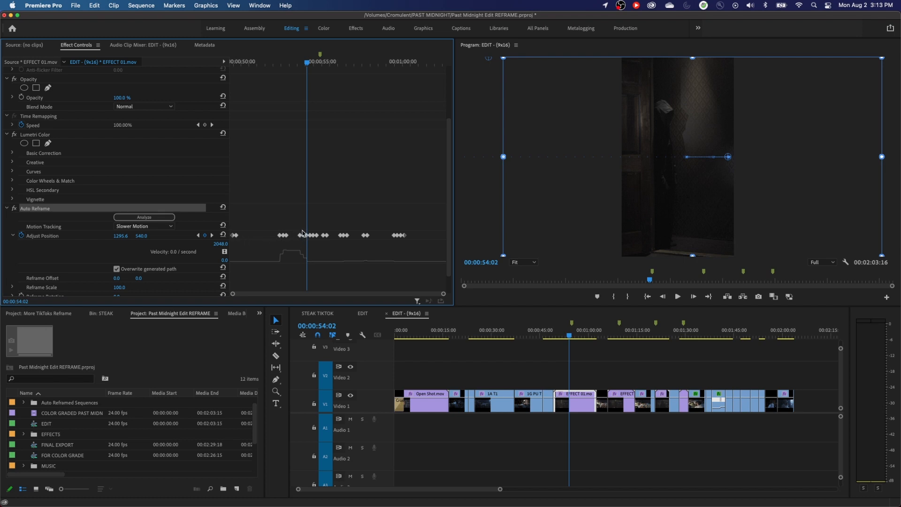
- Delete all Adjust Position keyframes before 00:00:54:02 in EFFECT 01.mov and play the clip through to its end
left_click_drag(300, 235, 225, 250)
key("Delete")
left_click_drag(308, 62, 283, 65)
key("space")
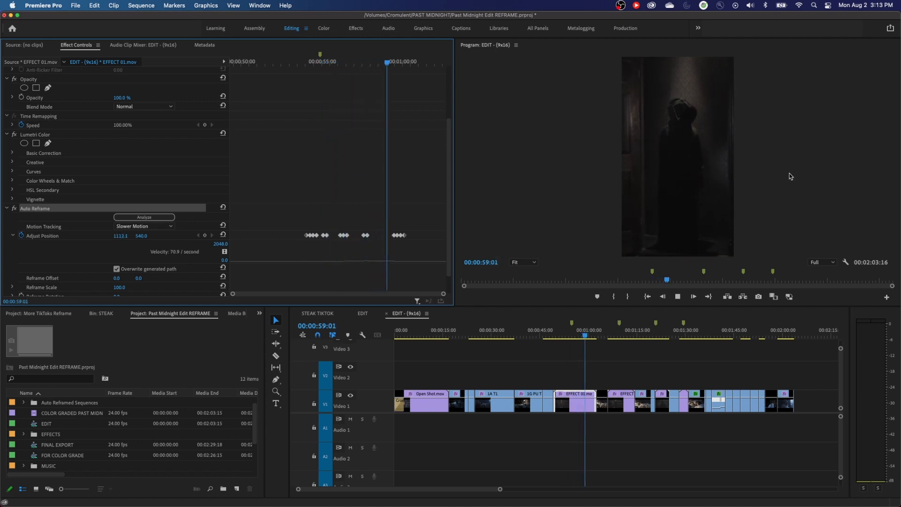
left_click(595, 321)
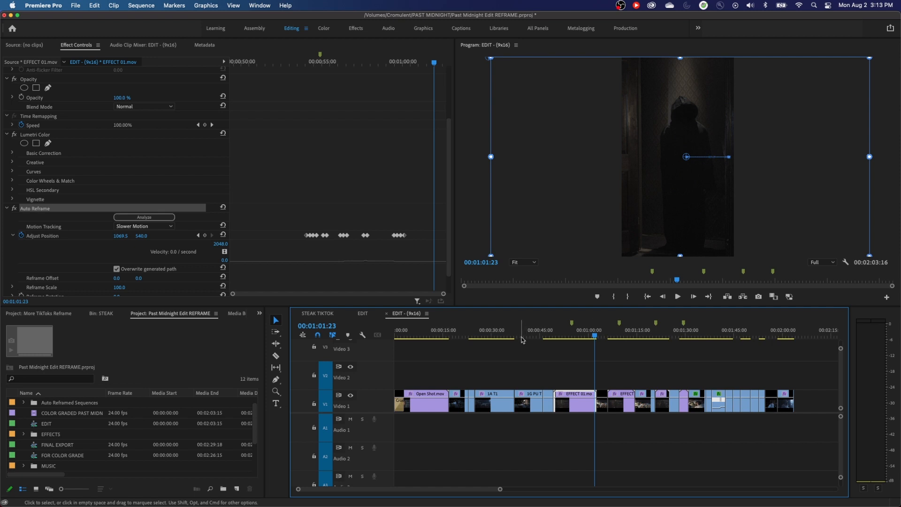
- Open the export settings for EDIT - (9x16), choose the YouTube 1080p Full HD preset and match the video settings to the source
left_click(494, 333)
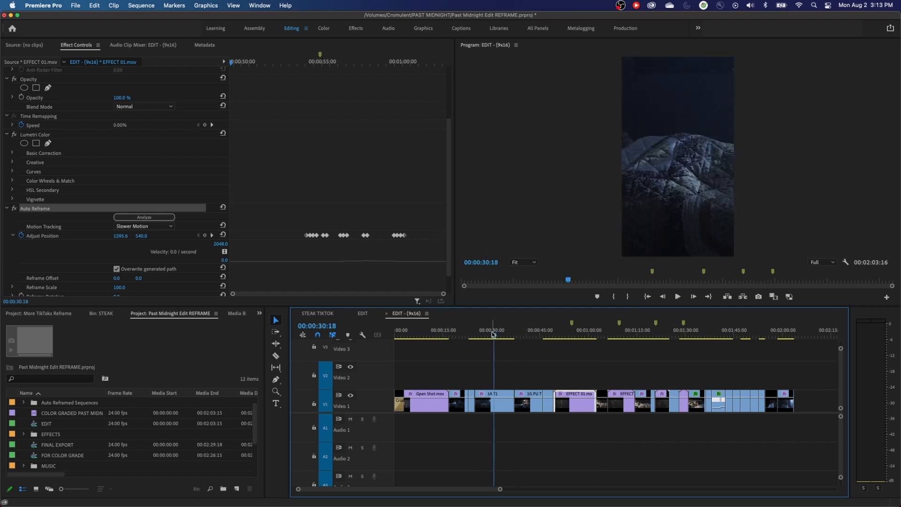
key("super+m")
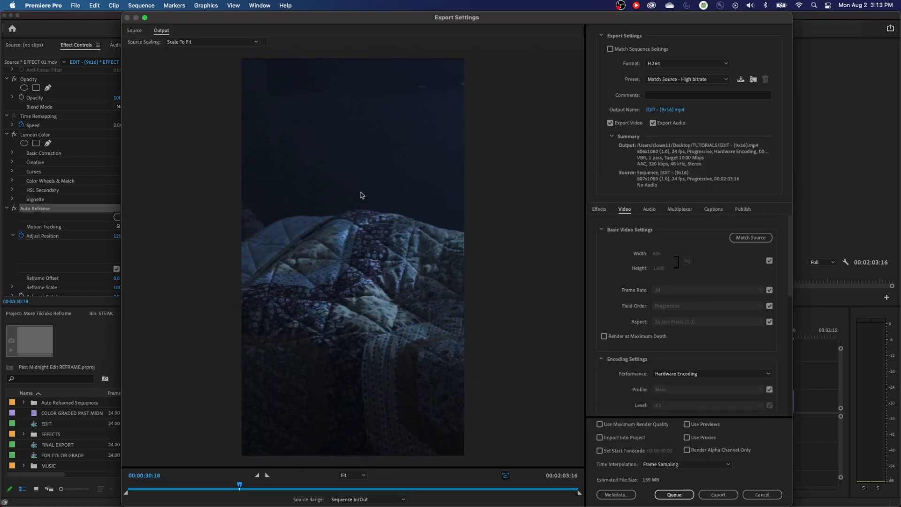
left_click(687, 79)
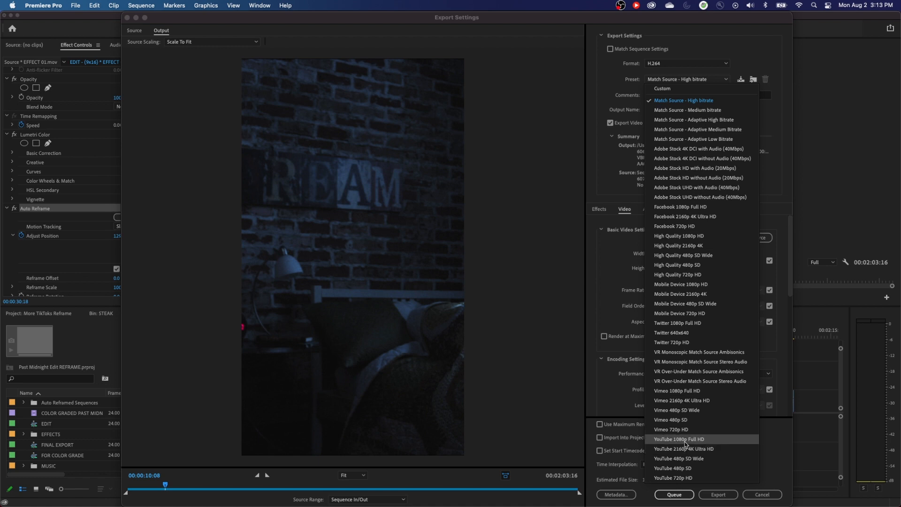
left_click(670, 440)
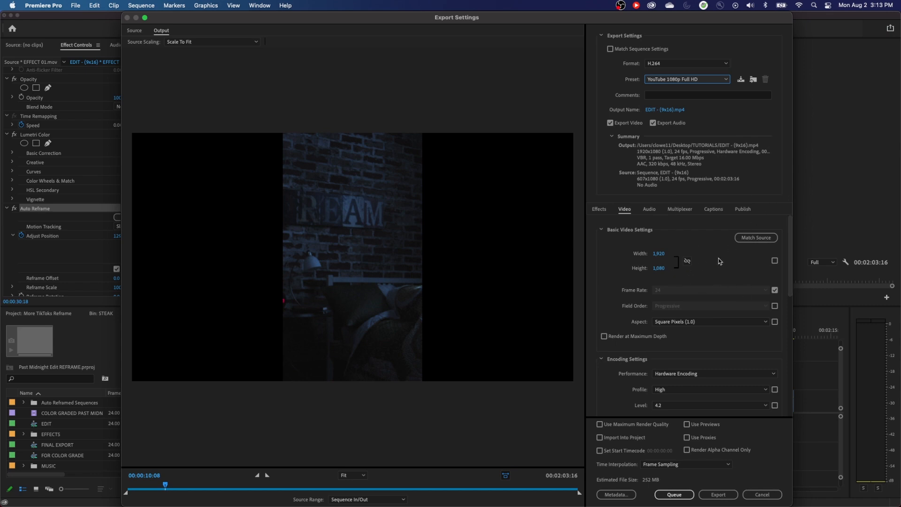
left_click(752, 238)
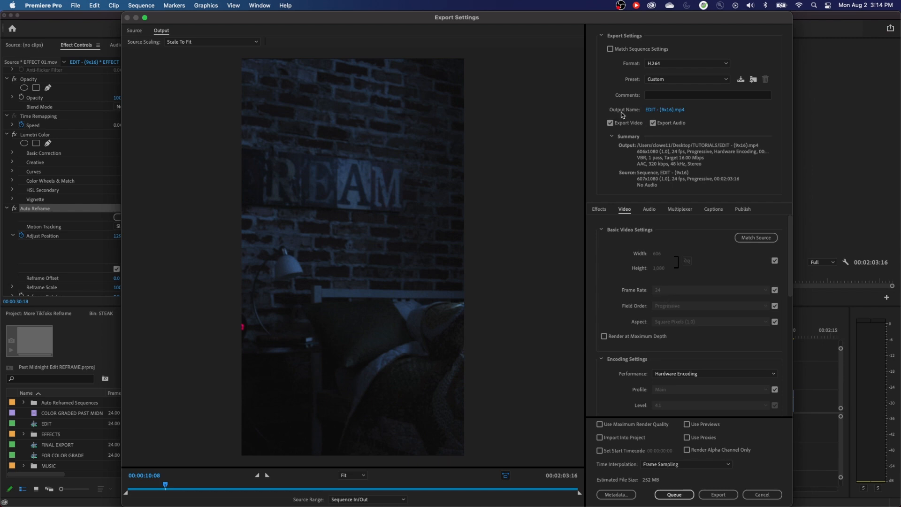
- Set the export's output file to Monster Movie 9x16 on the Cromulent drive
left_click(663, 110)
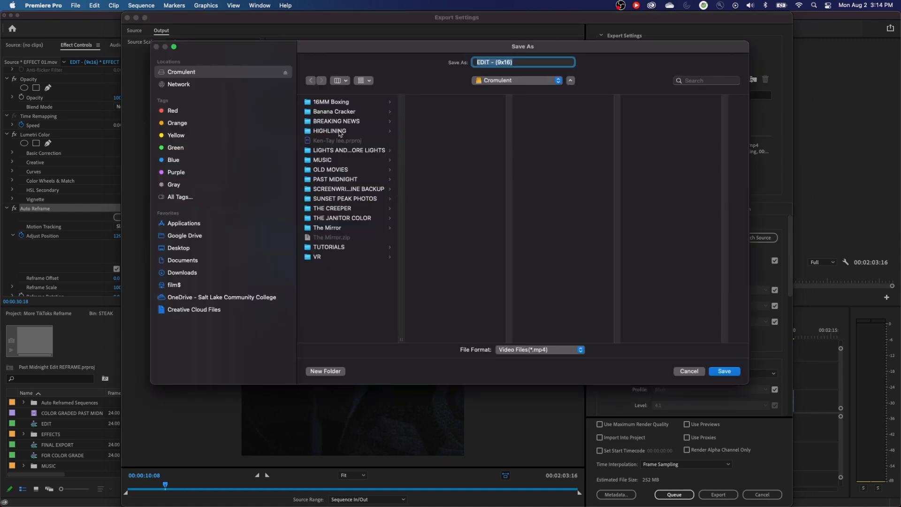
type("Monster Movie 9x16")
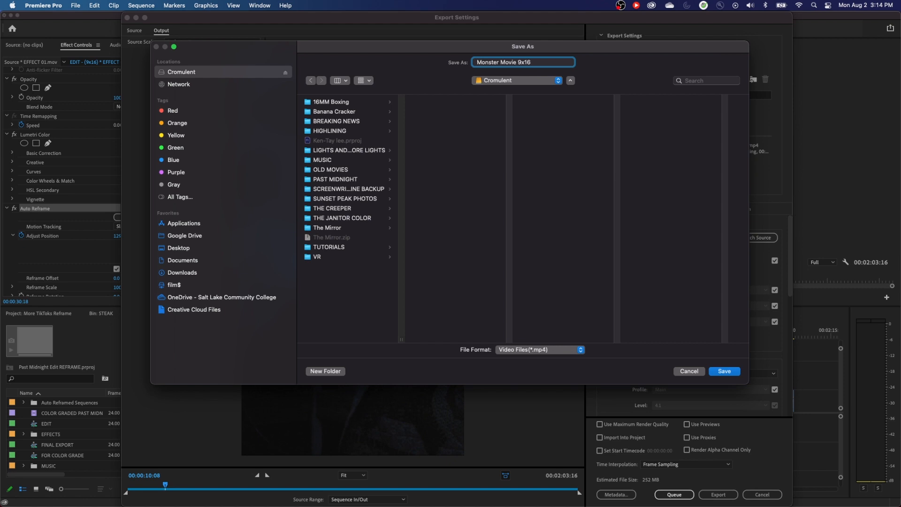
left_click(724, 371)
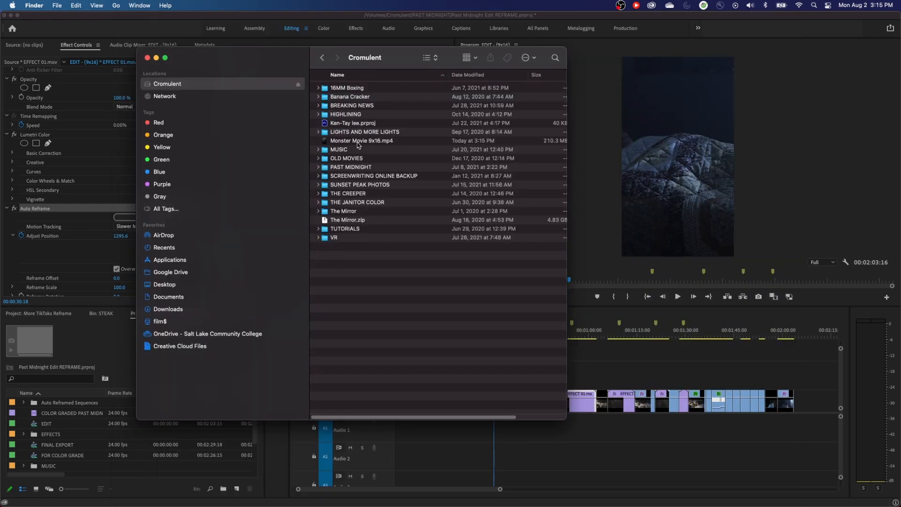
- Open the exported Monster Movie 9x16.mp4 from the Cromulent drive in QuickTime Player and play it
double_click(328, 141)
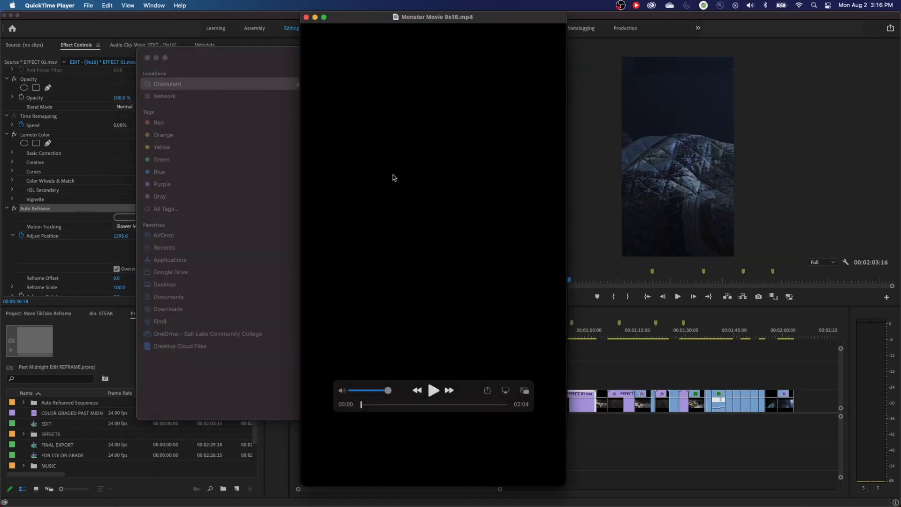
key("space")
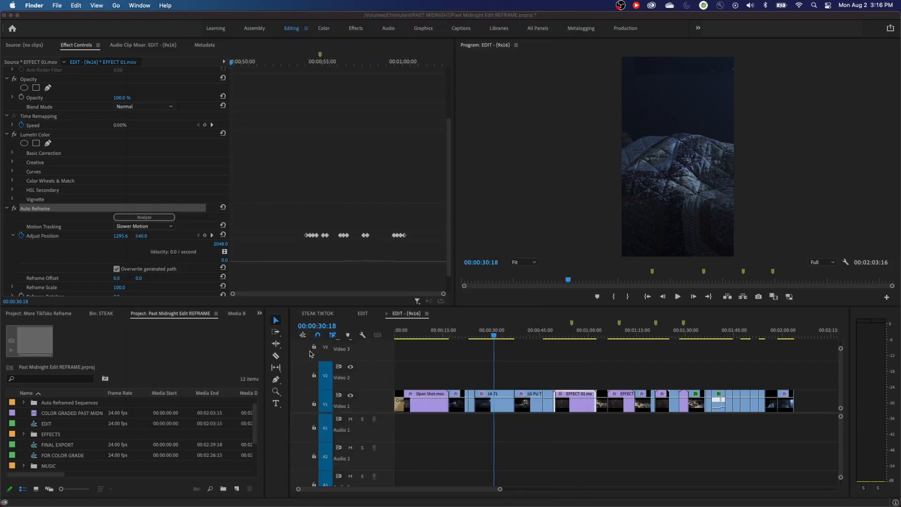
- Reveal the V1-0011 clip of the STEAK TIKTOK sequence in its project bin and show the bin's preview area to check its frame size
left_click(316, 313)
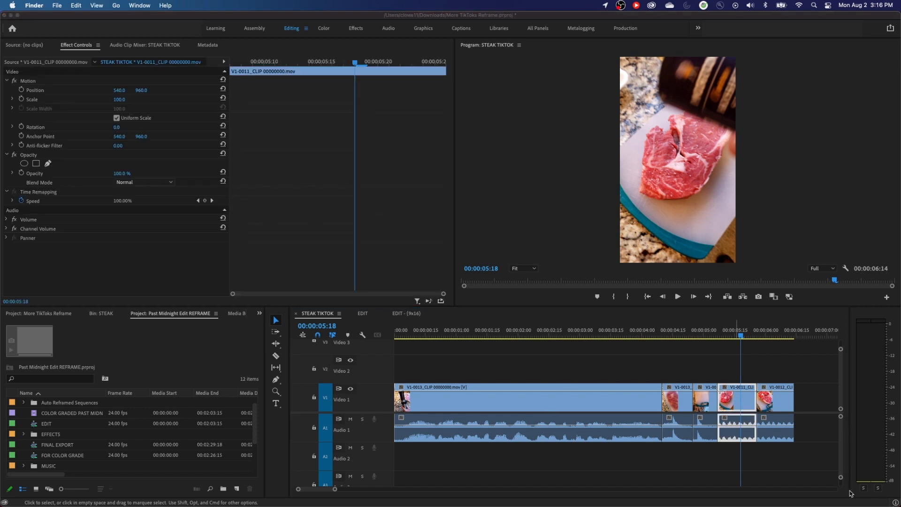
right_click(738, 409)
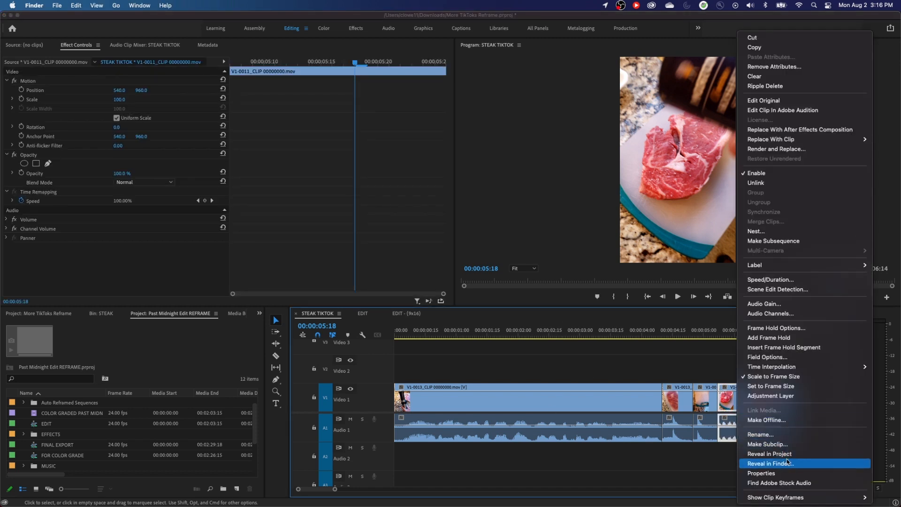
left_click(790, 454)
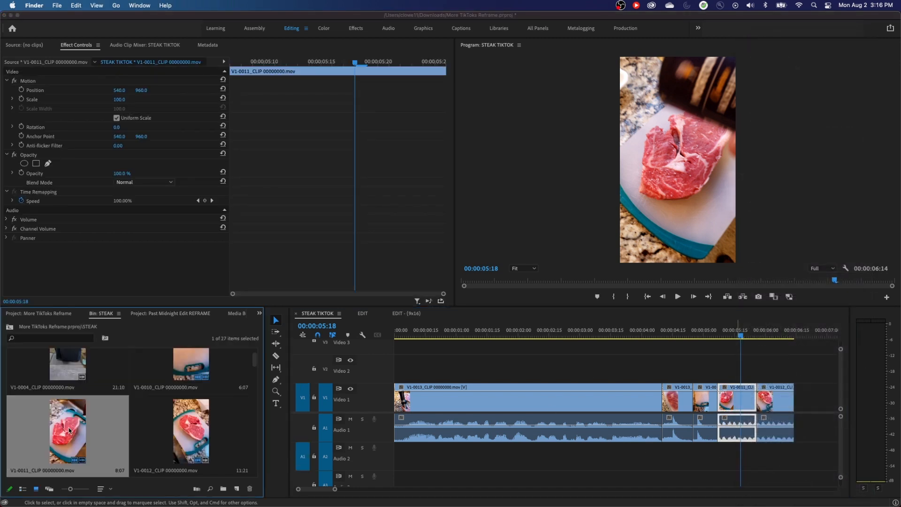
left_click(115, 312)
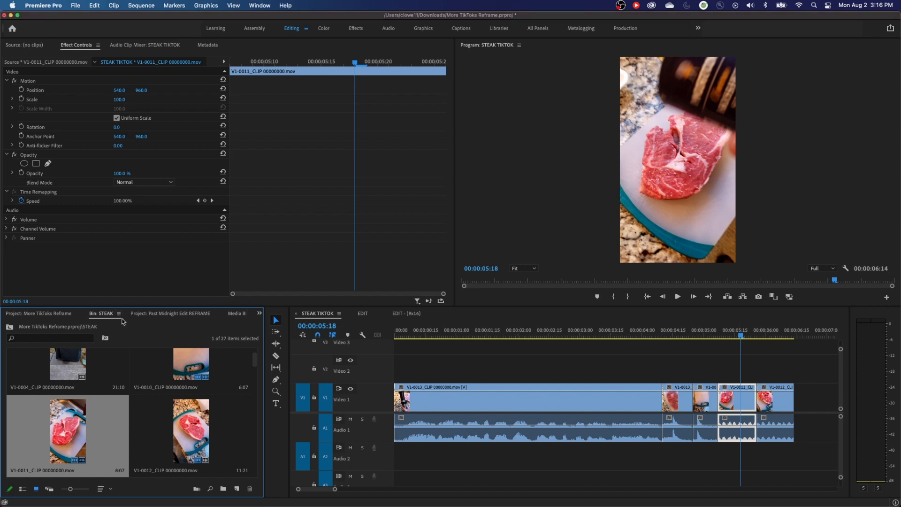
left_click(119, 314)
left_click(148, 362)
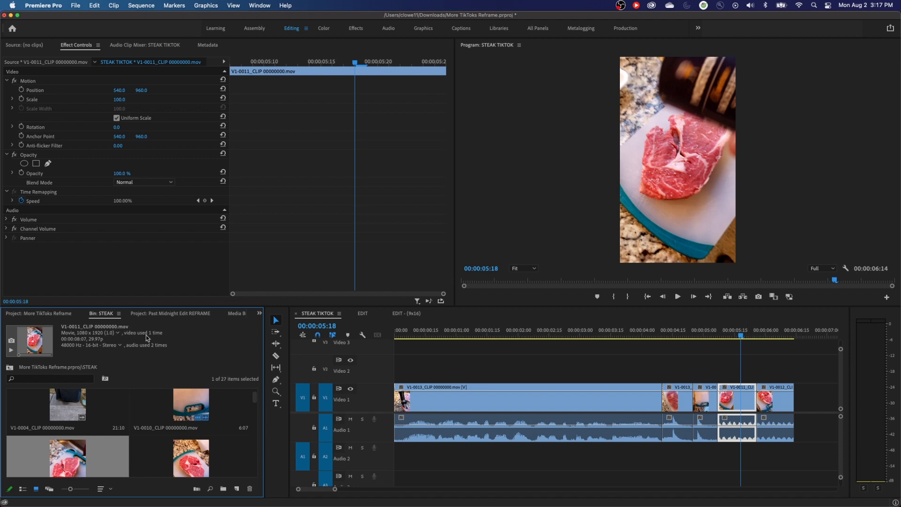
- Open 1A PU T2 from the Past Midnight Edit REFRAME project and place its video after the last STEAK TIKTOK clip
left_click(153, 313)
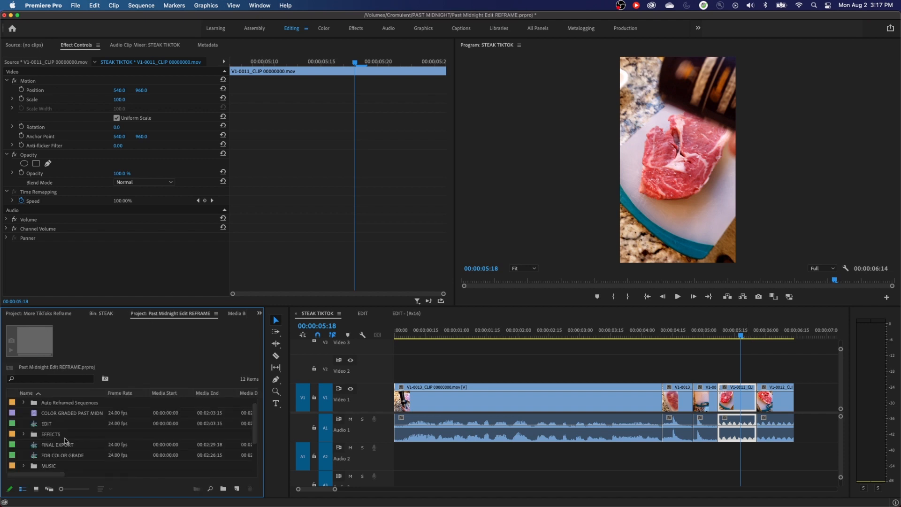
scroll(52, 439, "down", 5)
double_click(29, 432)
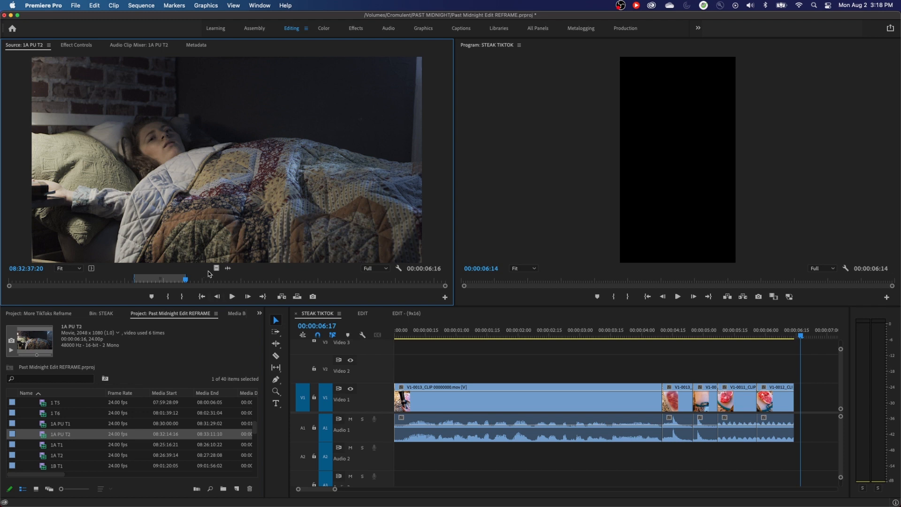
left_click_drag(213, 267, 798, 397)
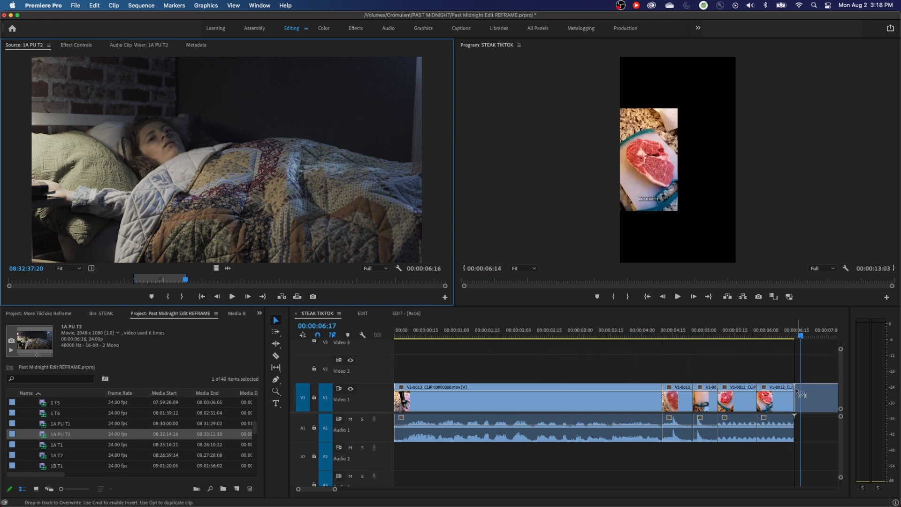
- Apply Set to Frame Size to the 1A PU T2 clip in the STEAK TIKTOK sequence
left_click(817, 335)
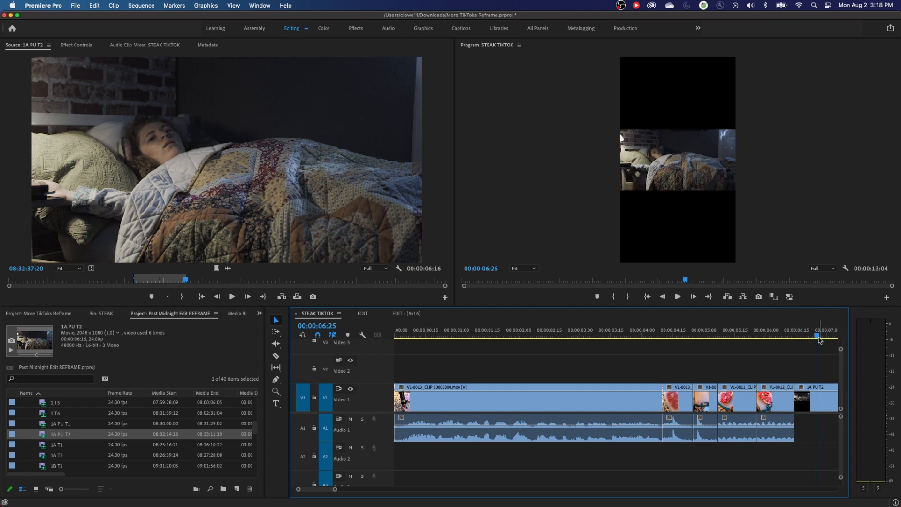
scroll(816, 335, "right", 5)
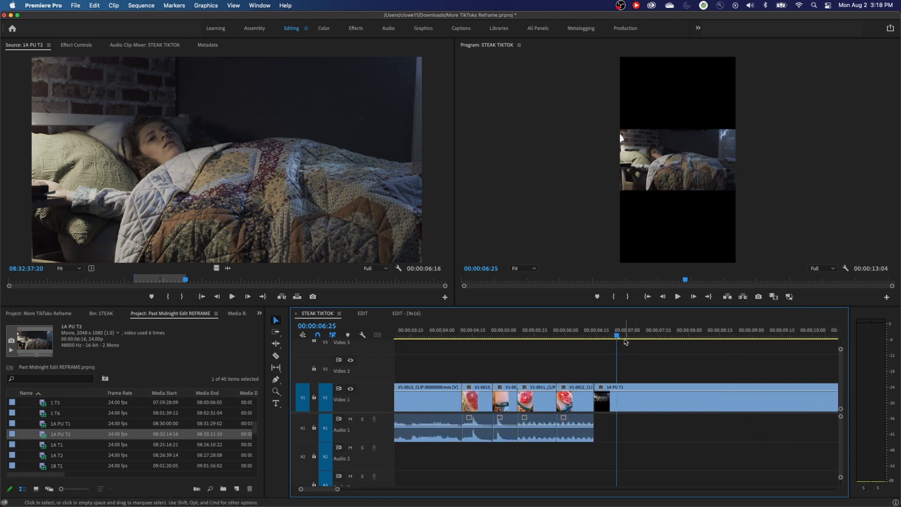
key("Right")
key("Right")
right_click(637, 398)
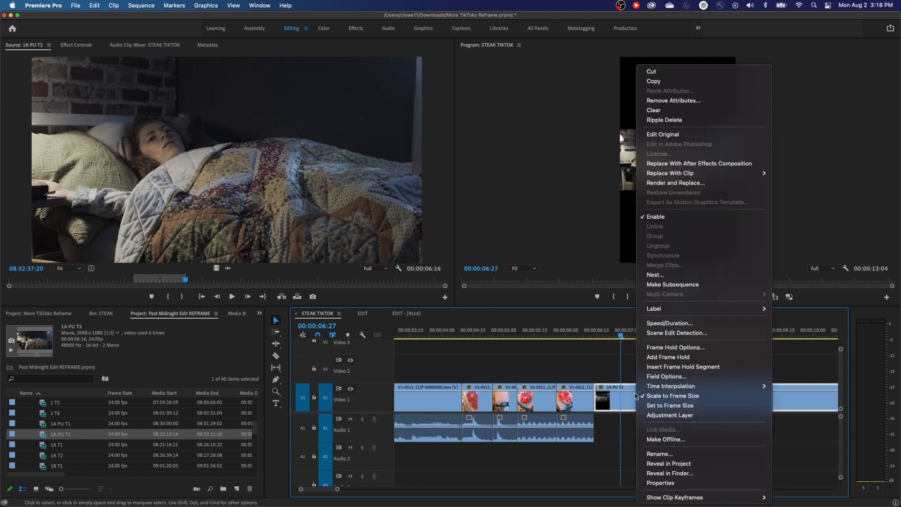
left_click(663, 405)
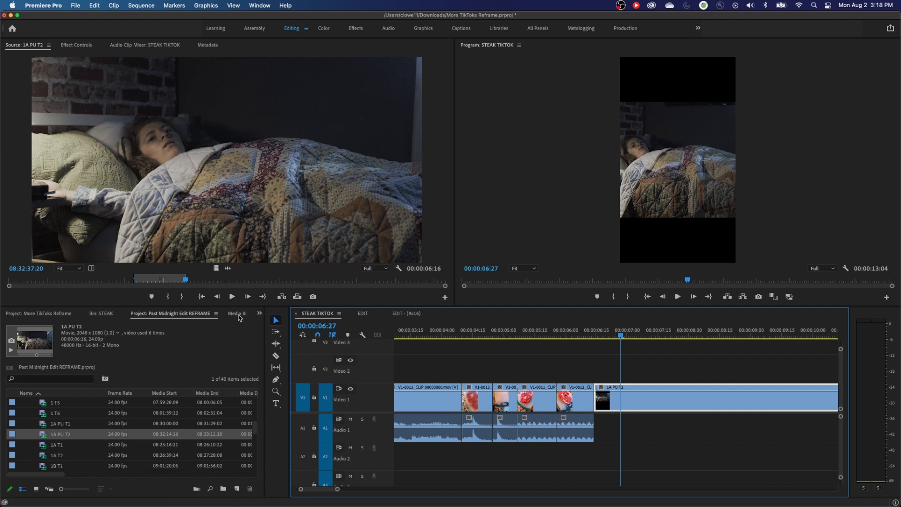
- Find the Auto Reframe video effect, apply it to the 1A PU T2 clip and play back the result
left_click(259, 313)
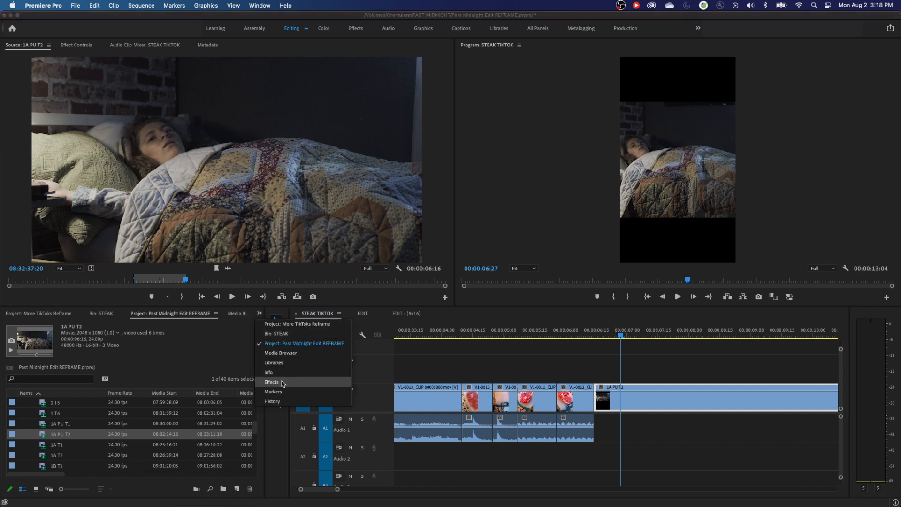
left_click(281, 383)
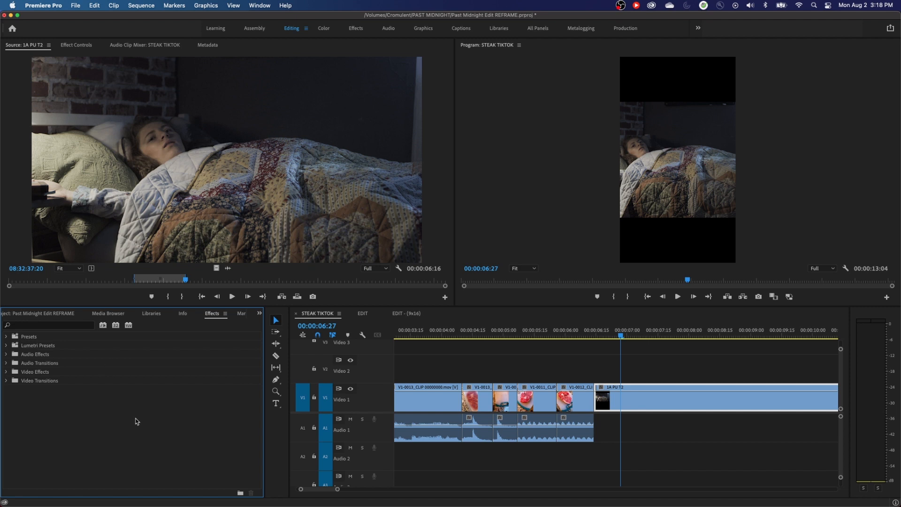
left_click(25, 325)
type("refr")
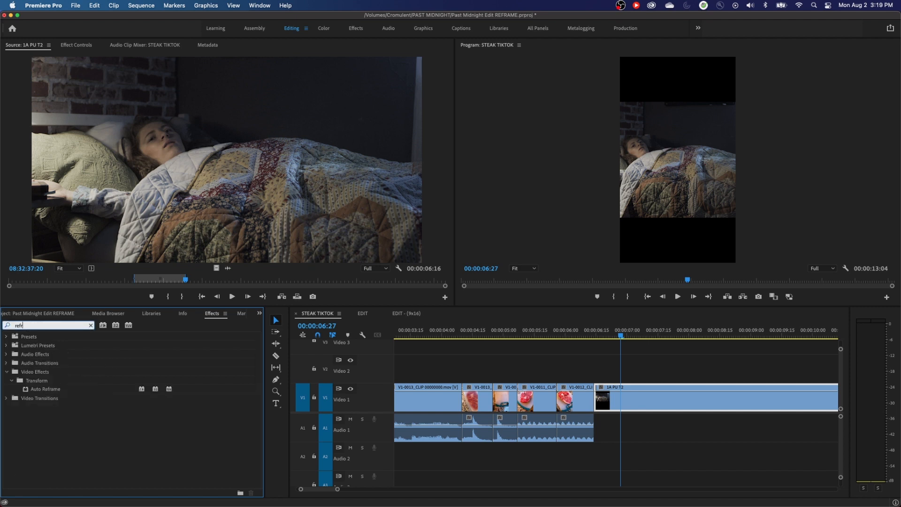
left_click_drag(42, 388, 637, 397)
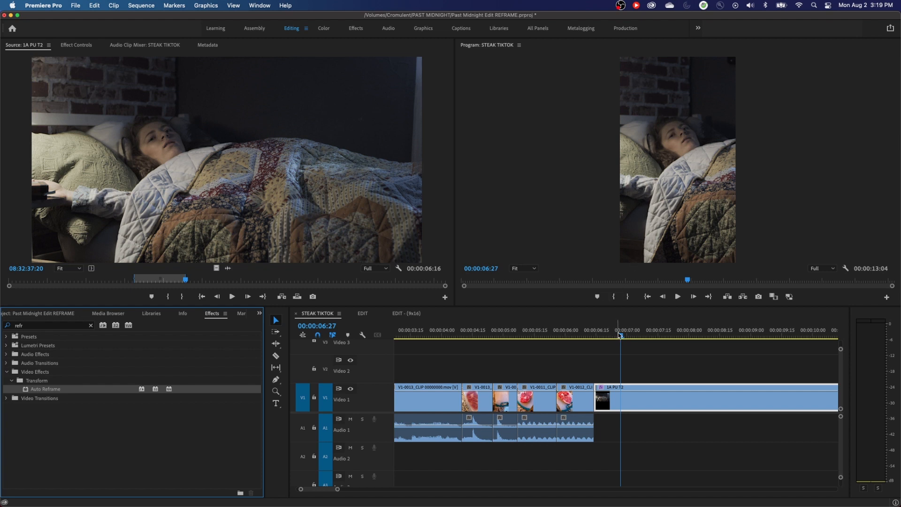
left_click_drag(620, 334, 602, 336)
key("space")
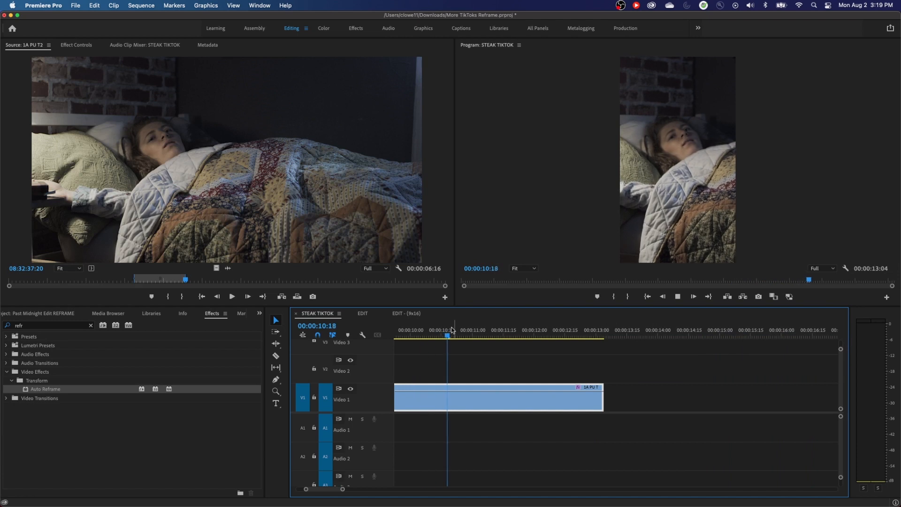
key("space")
- Analyze 1A PU T2 in Auto Reframe with Motion Tracking set to Faster Motion and save the project
left_click(76, 46)
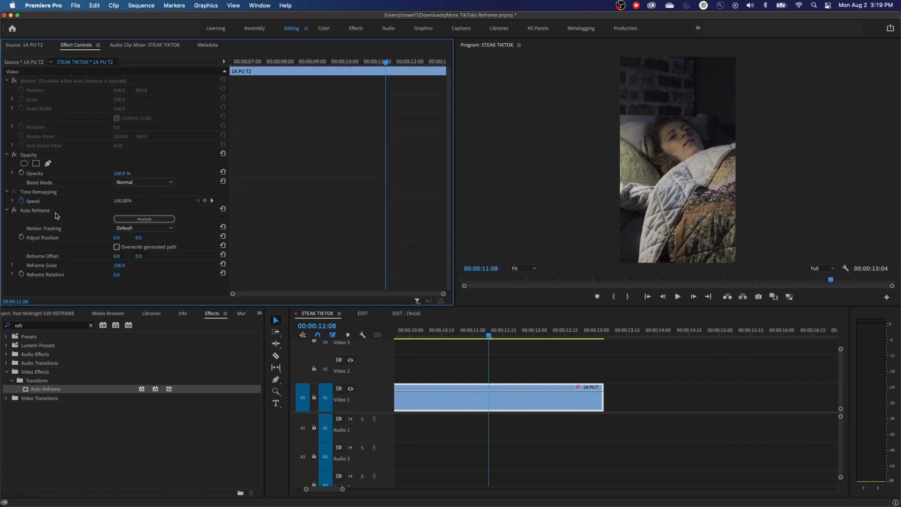
left_click(116, 247)
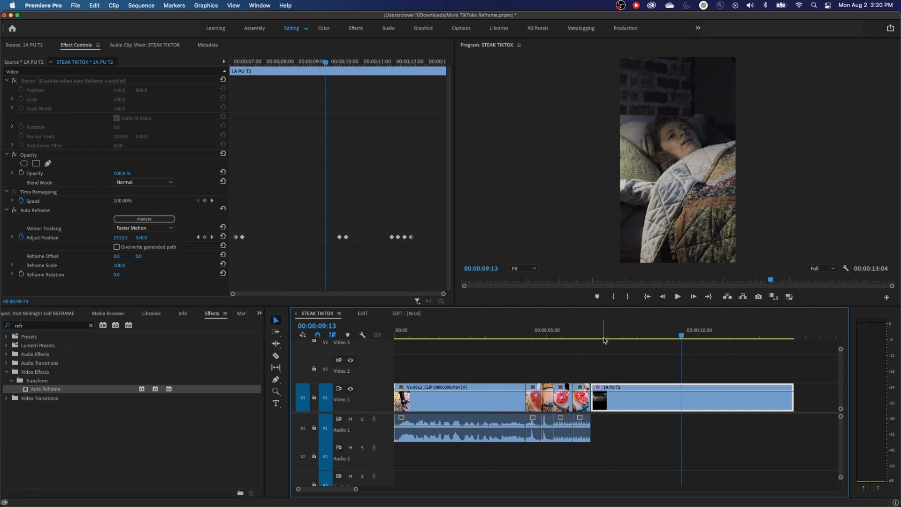
key("super+s")
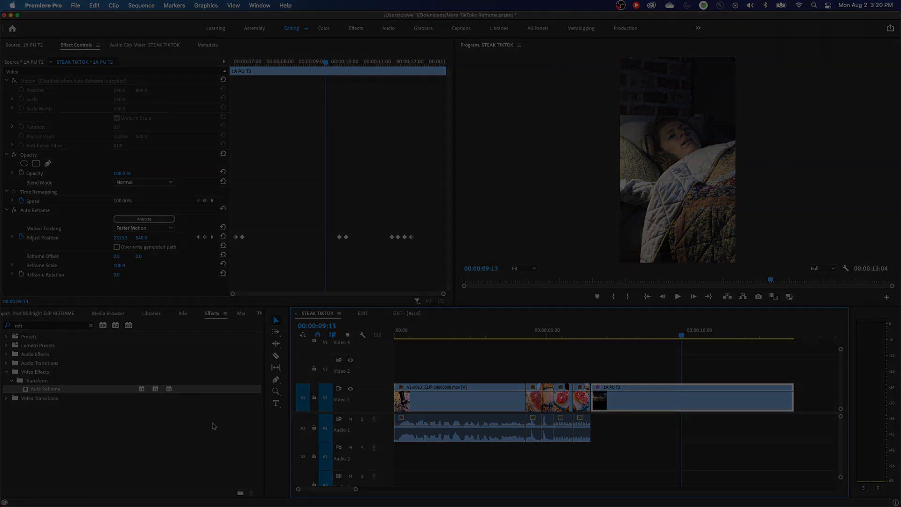